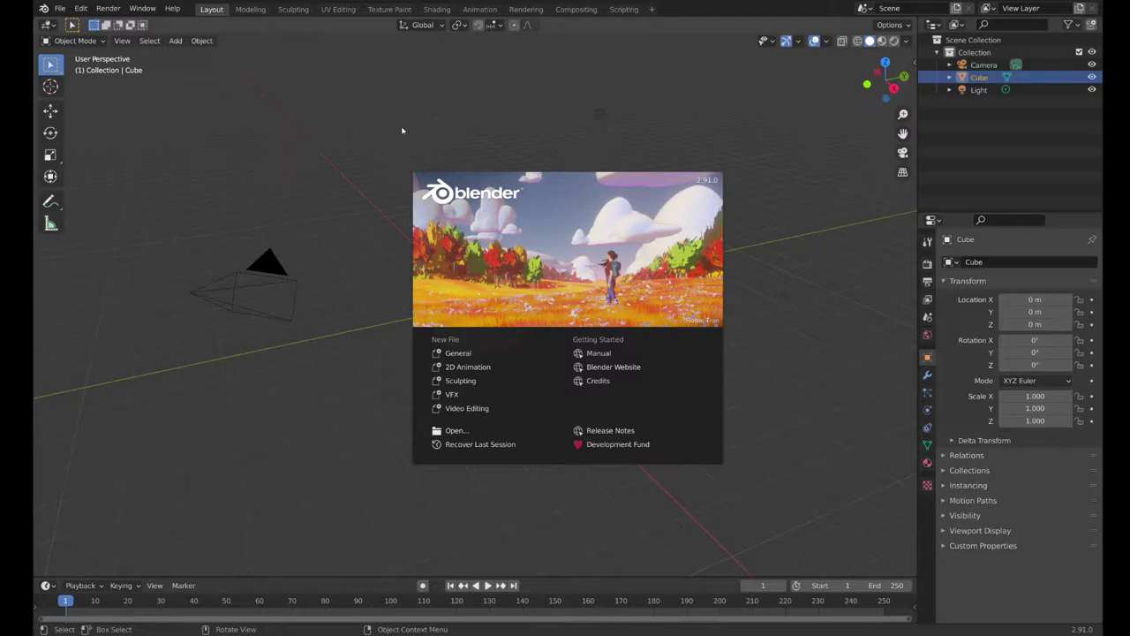
pyautogui.click(798, 304)
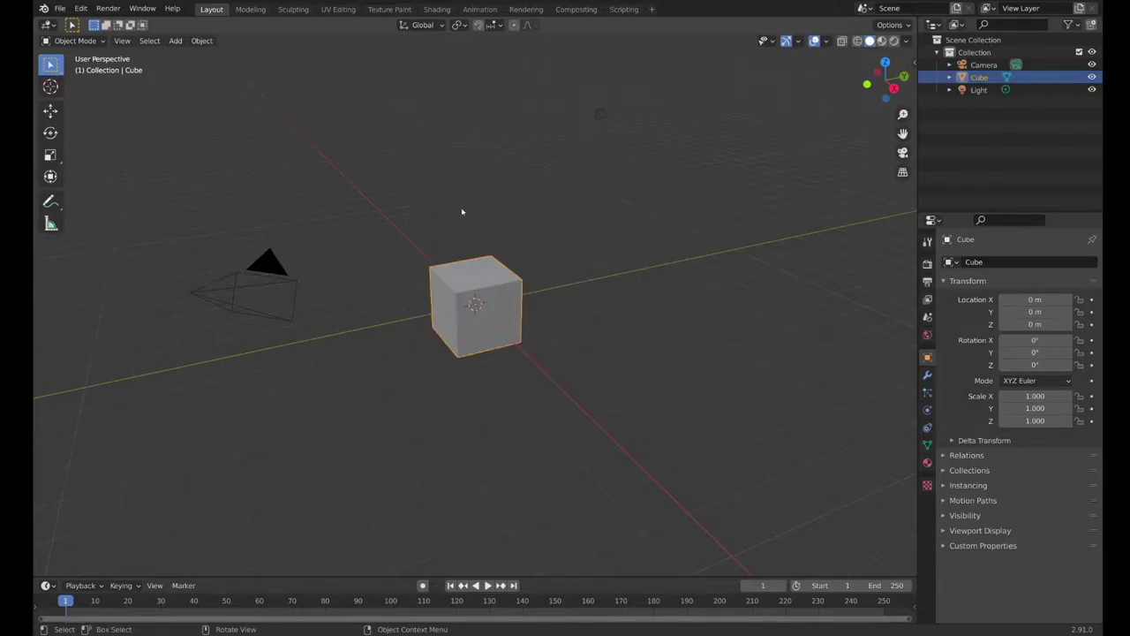
pyautogui.moveTo(549, 226)
pyautogui.mouseDown(button='middle')
pyautogui.moveTo(582, 230)
pyautogui.moveTo(546, 233)
pyautogui.moveTo(538, 217)
pyautogui.moveTo(560, 227)
pyautogui.moveTo(550, 229)
pyautogui.mouseUp(button='middle')
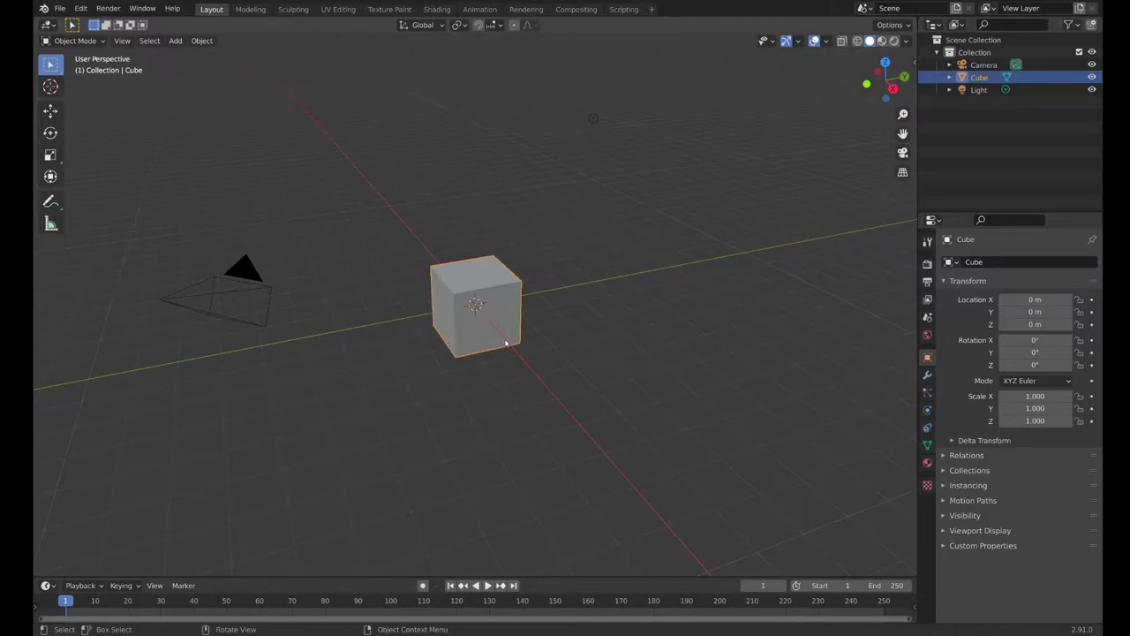
pyautogui.click(698, 320)
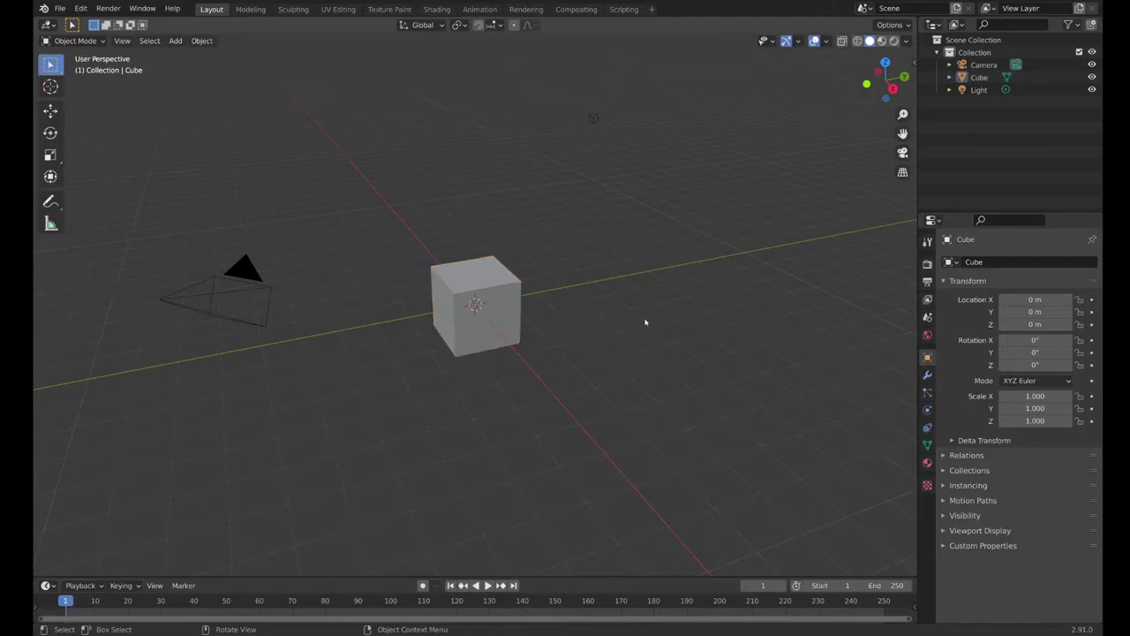
pyautogui.click(501, 299)
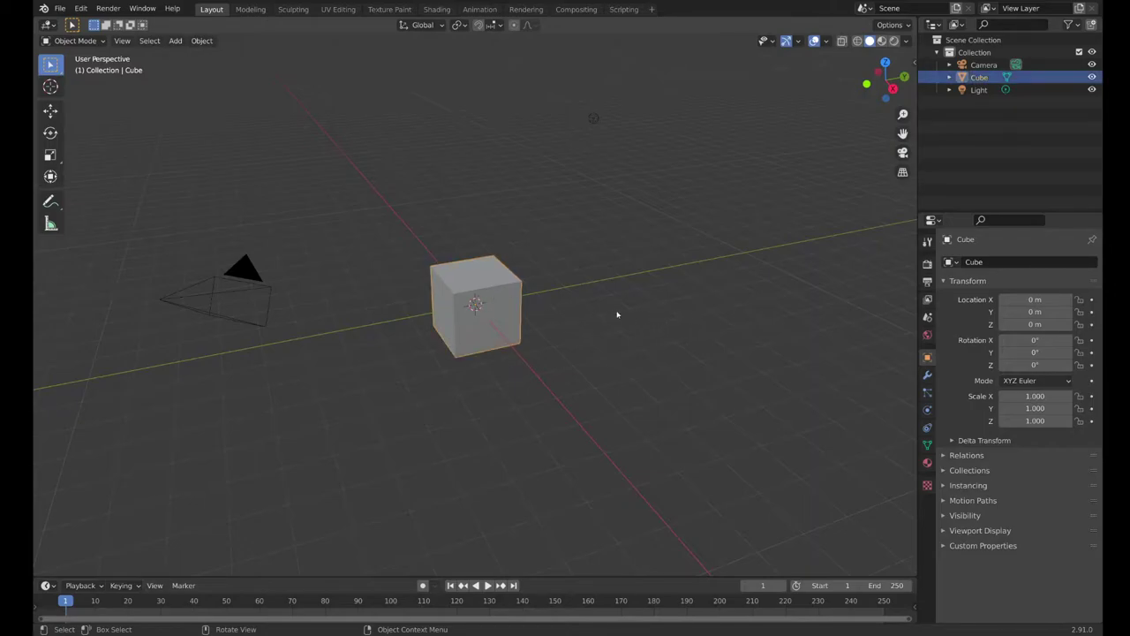
pyautogui.click(617, 315)
pyautogui.click(517, 308)
pyautogui.click(602, 308)
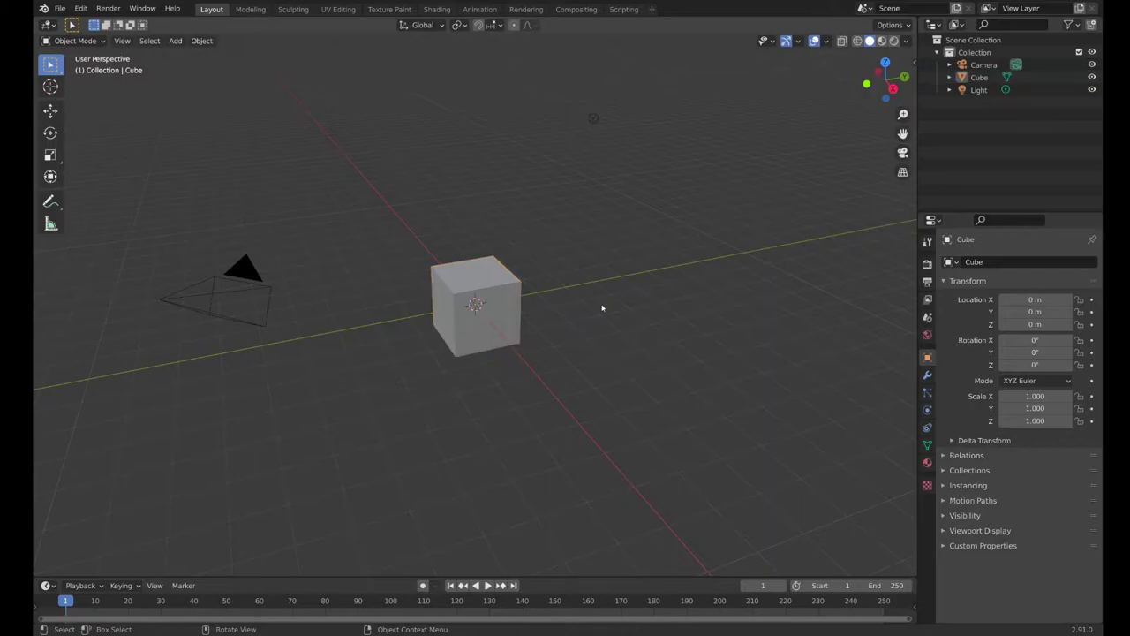
pyautogui.click(590, 122)
pyautogui.click(256, 320)
pyautogui.click(253, 325)
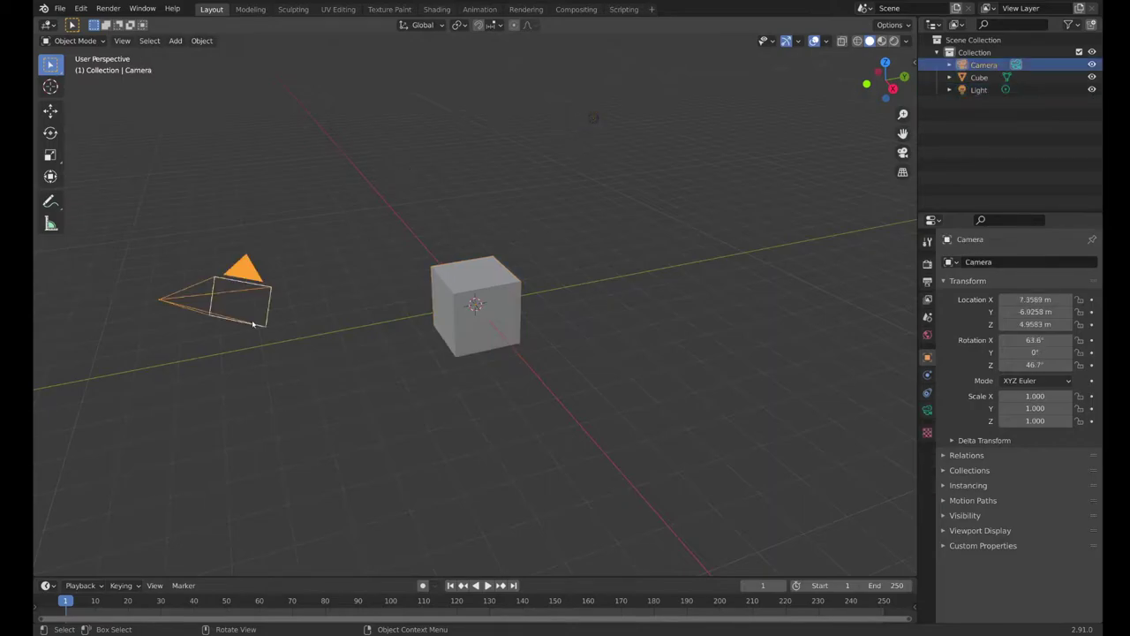
pyautogui.click(325, 275)
pyautogui.click(449, 281)
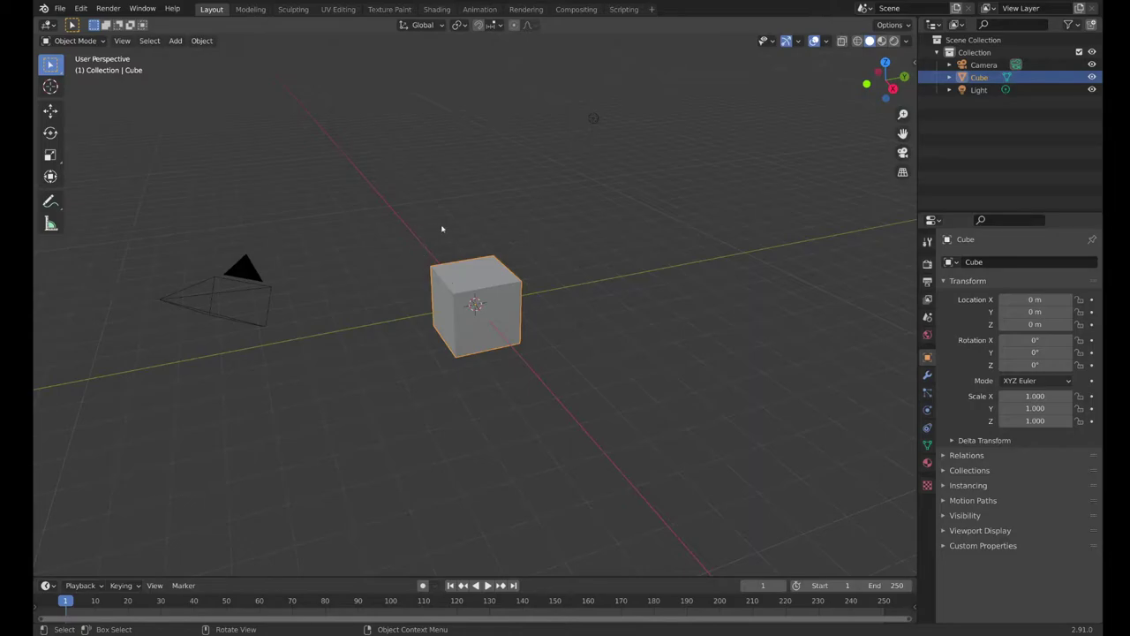
pyautogui.moveTo(646, 217)
pyautogui.mouseDown(button='middle')
pyautogui.moveTo(633, 226)
pyautogui.moveTo(651, 200)
pyautogui.moveTo(646, 235)
pyautogui.mouseUp(button='middle')
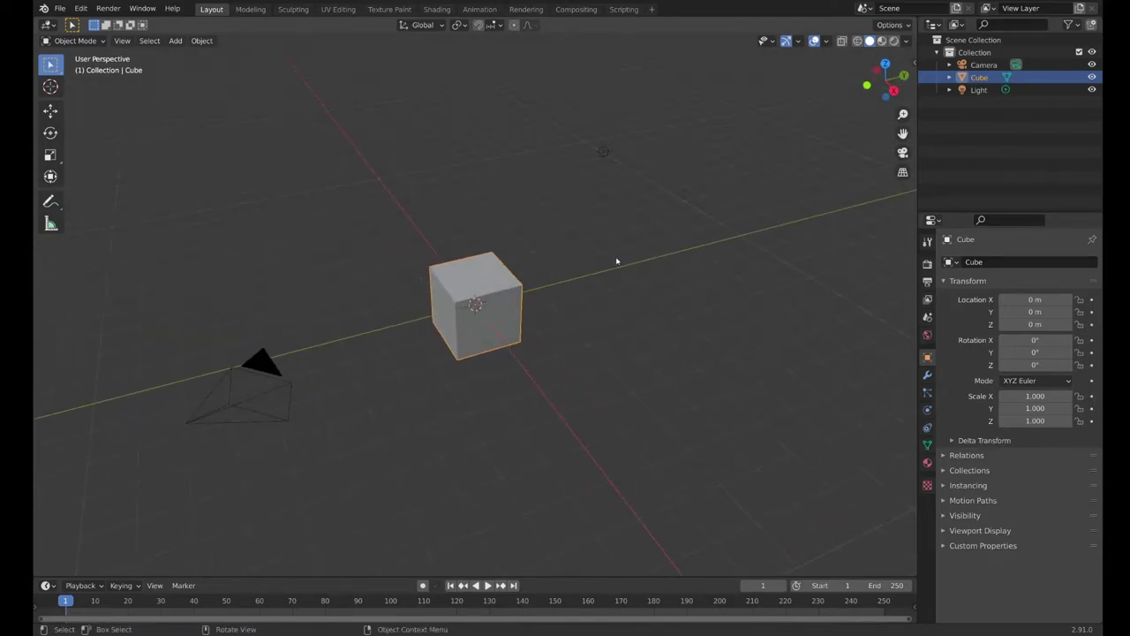
# Grab-move the cube to four different spots around the scene, ending at a lower position.
pyautogui.scroll(2, 609, 251)
pyautogui.scroll(-3, 609, 251)
pyautogui.scroll(1, 610, 250)
pyautogui.press('g')
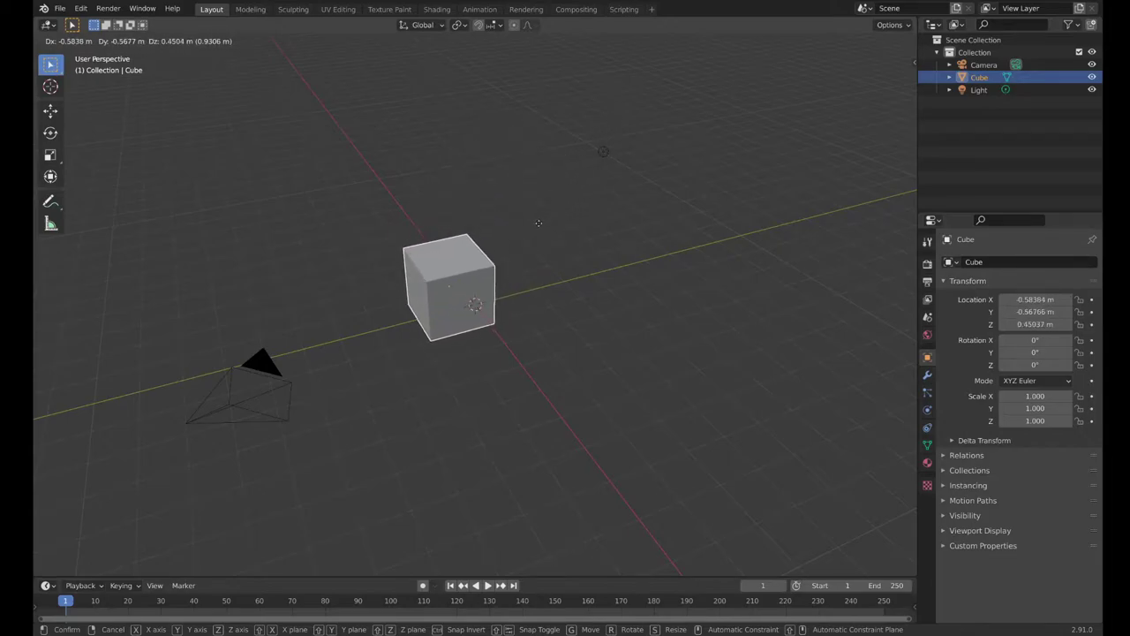
pyautogui.click(604, 129)
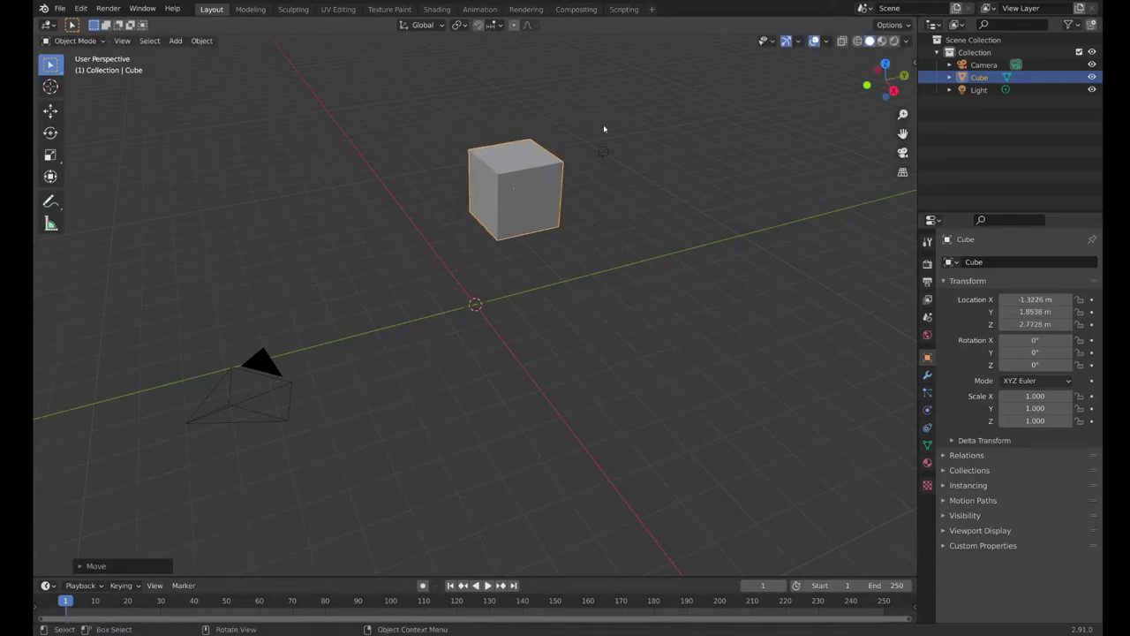
pyautogui.moveTo(594, 175)
pyautogui.mouseDown(button='middle')
pyautogui.moveTo(646, 195)
pyautogui.moveTo(606, 164)
pyautogui.moveTo(579, 167)
pyautogui.moveTo(599, 193)
pyautogui.moveTo(603, 168)
pyautogui.mouseUp(button='middle')
pyautogui.press('g')
pyautogui.click(661, 192)
pyautogui.moveTo(662, 191); pyautogui.dragTo(750, 195, button='middle')
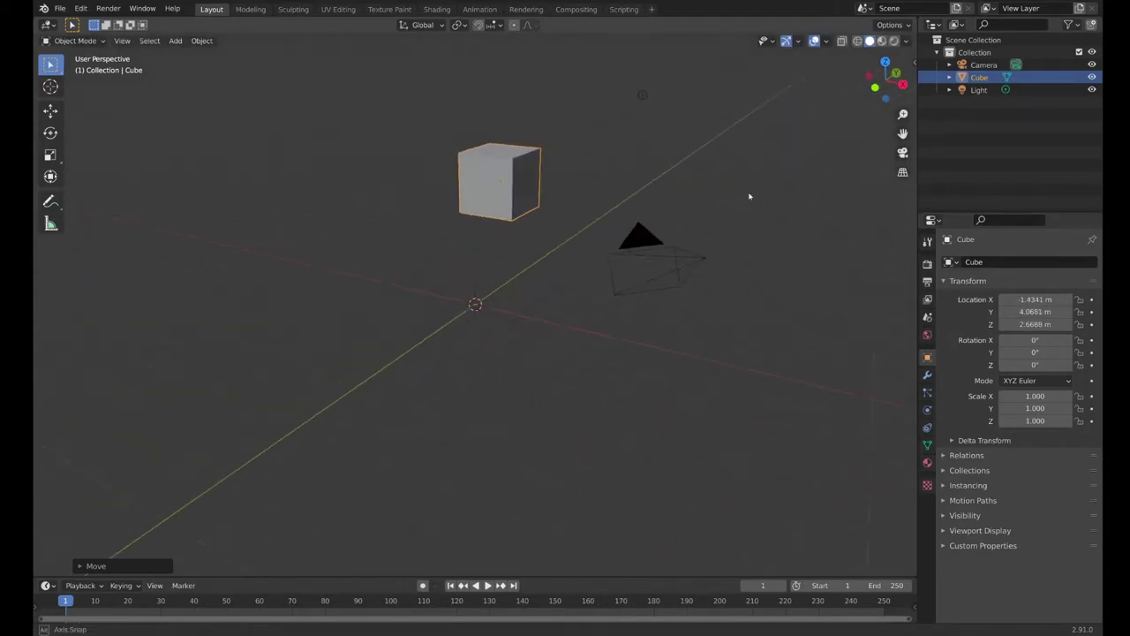
pyautogui.press('g')
pyautogui.click(669, 179)
pyautogui.moveTo(671, 176); pyautogui.dragTo(514, 255, button='middle')
pyautogui.press('g')
pyautogui.click(604, 172)
# Clear the cube's location with Alt+G, returning it to 0 m on all axes.
pyautogui.scroll(-2, 514, 254)
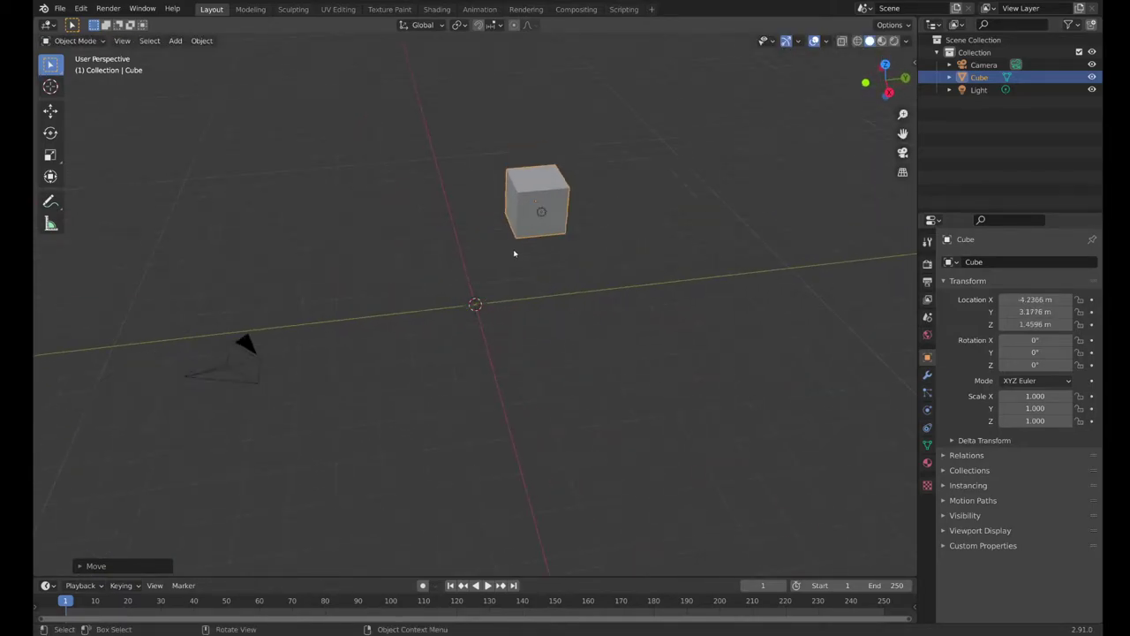
pyautogui.scroll(2, 513, 254)
pyautogui.scroll(-1, 514, 255)
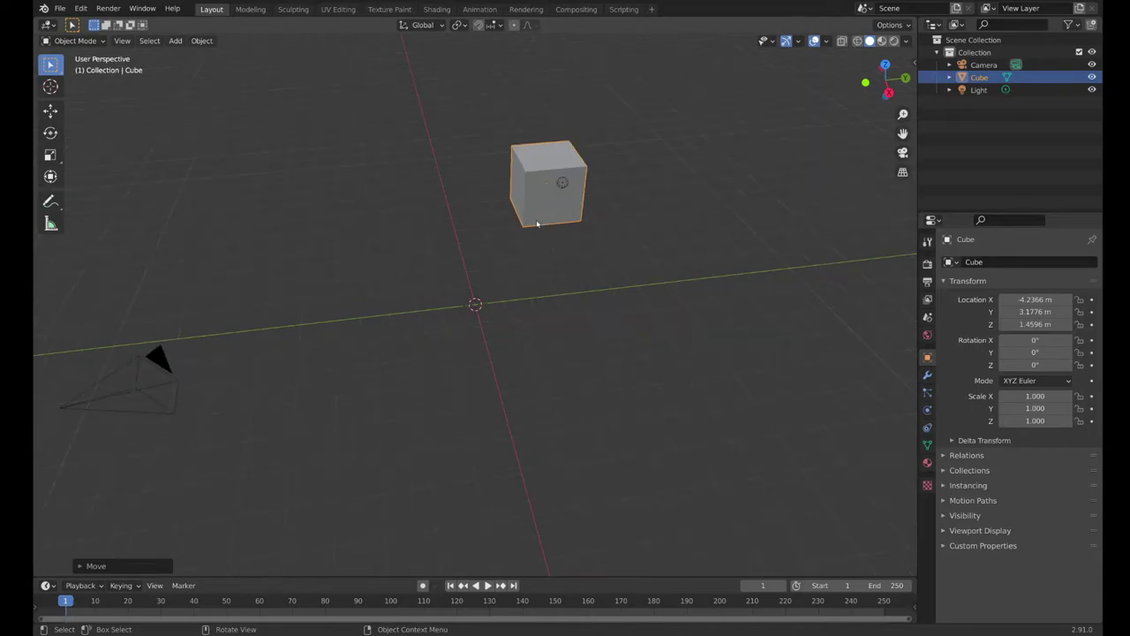
pyautogui.press('alt')
pyautogui.hotkey('alt', 'g')
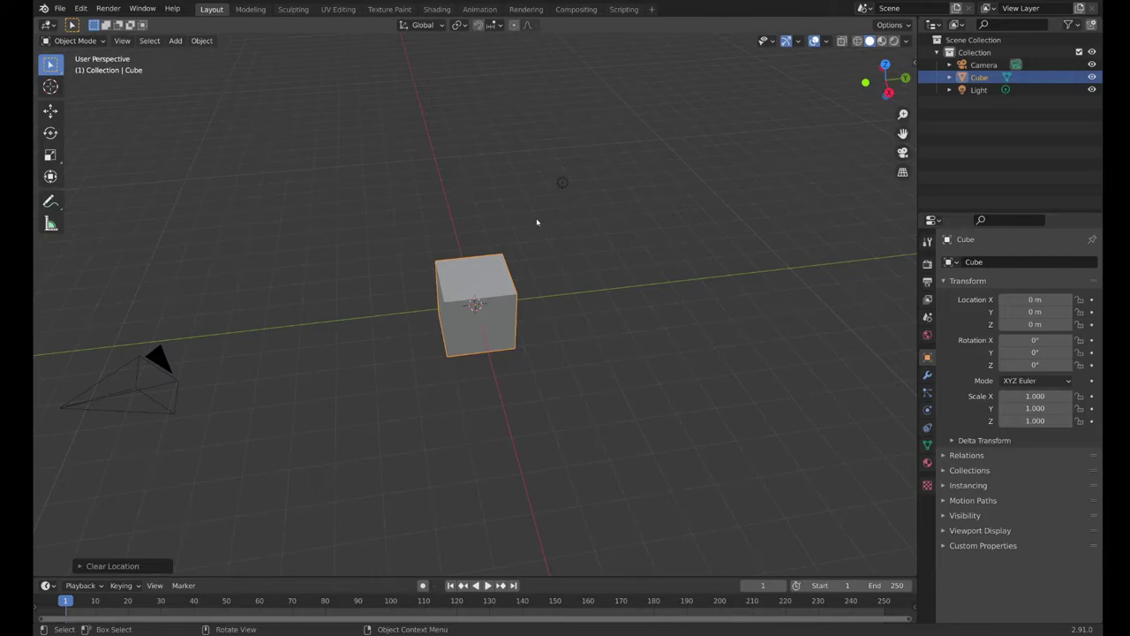
pyautogui.scroll(-1, 508, 272)
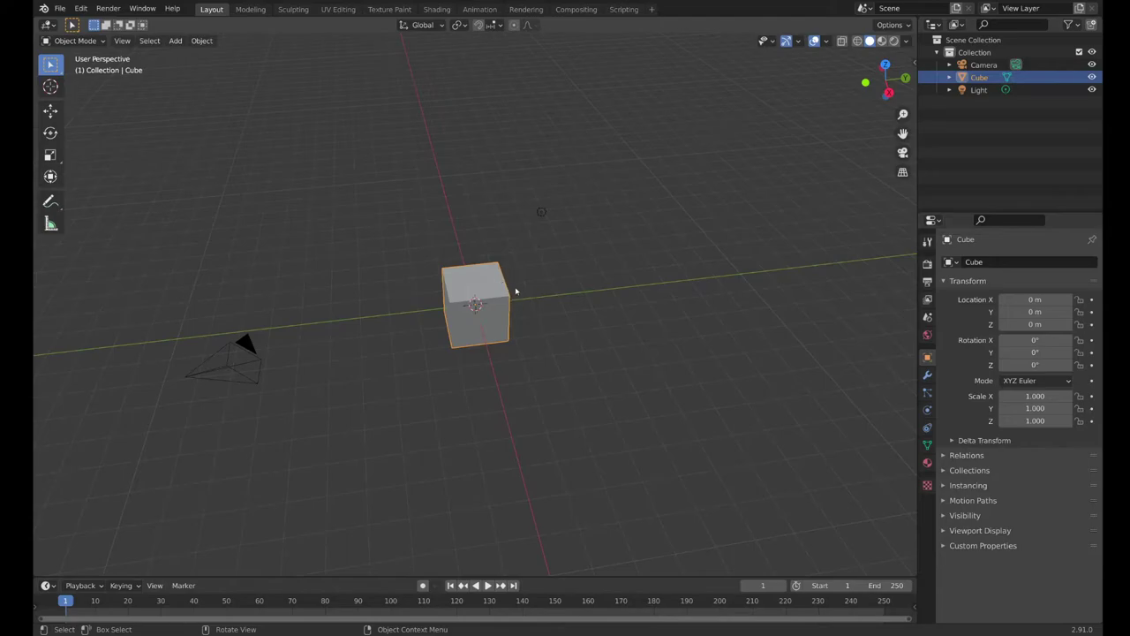
pyautogui.scroll(1, 535, 328)
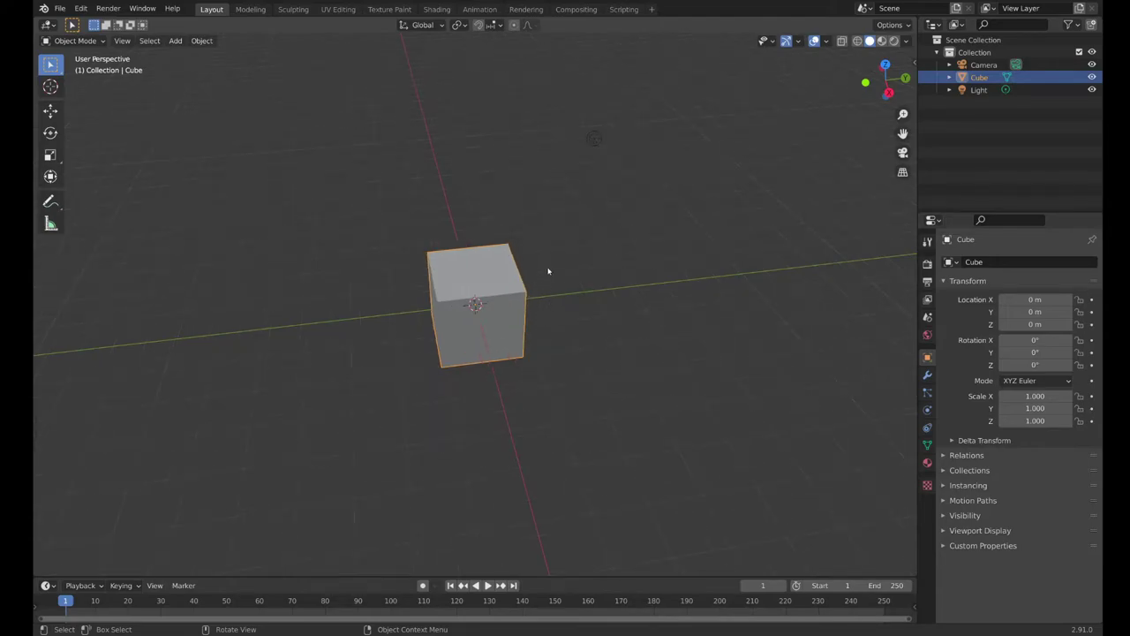
pyautogui.scroll(-1, 548, 271)
pyautogui.press('r')
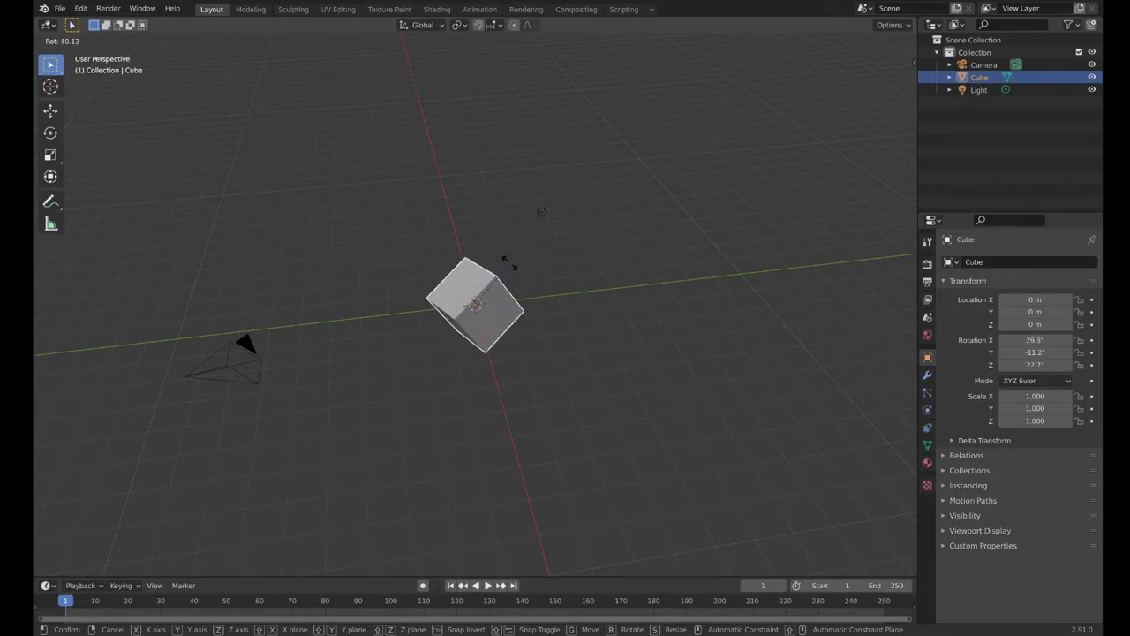
pyautogui.press('Escape')
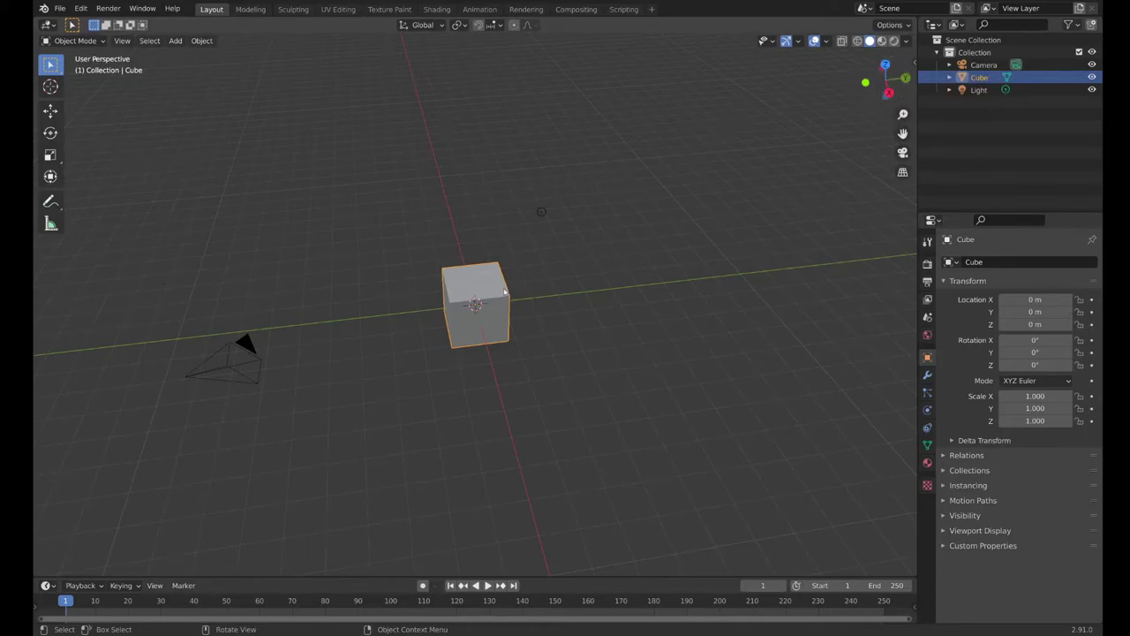
pyautogui.press('r')
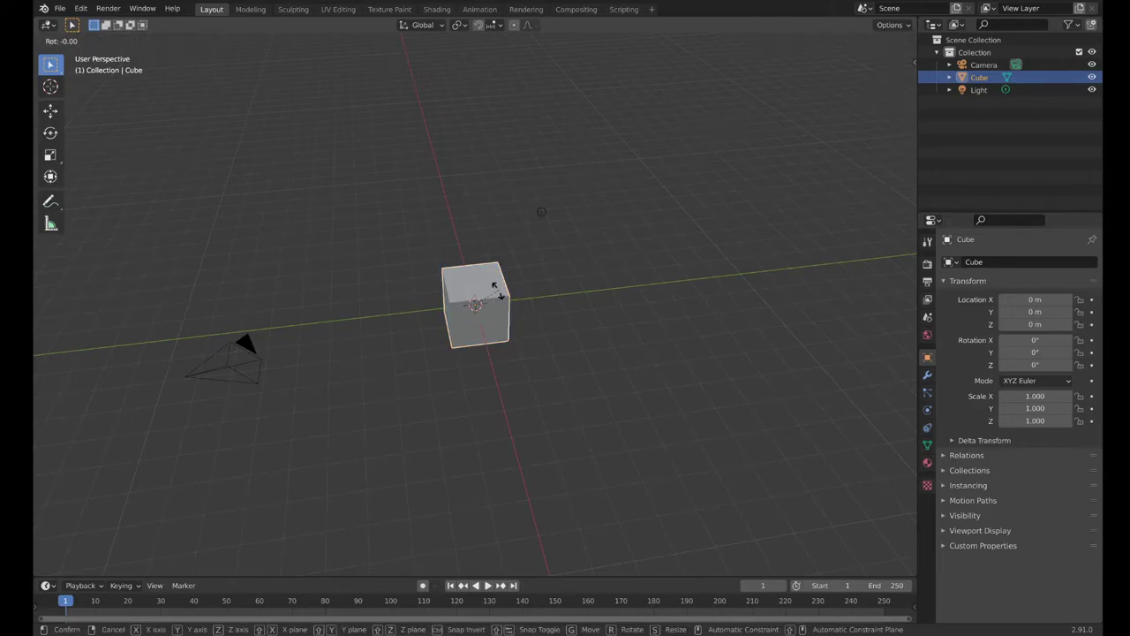
pyautogui.press('z')
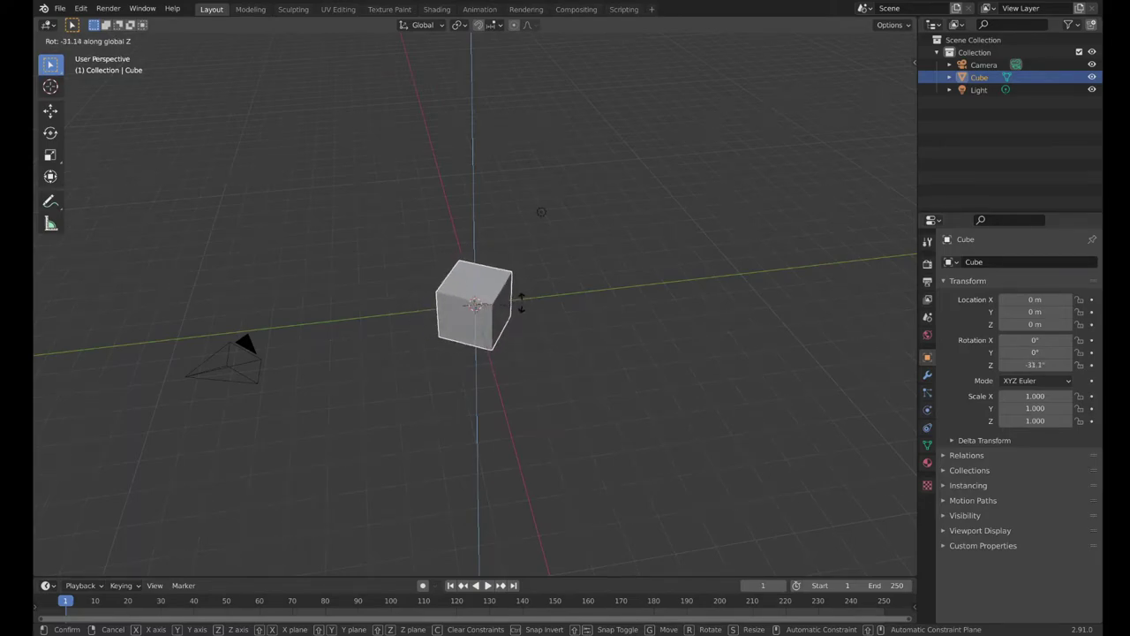
pyautogui.press('x')
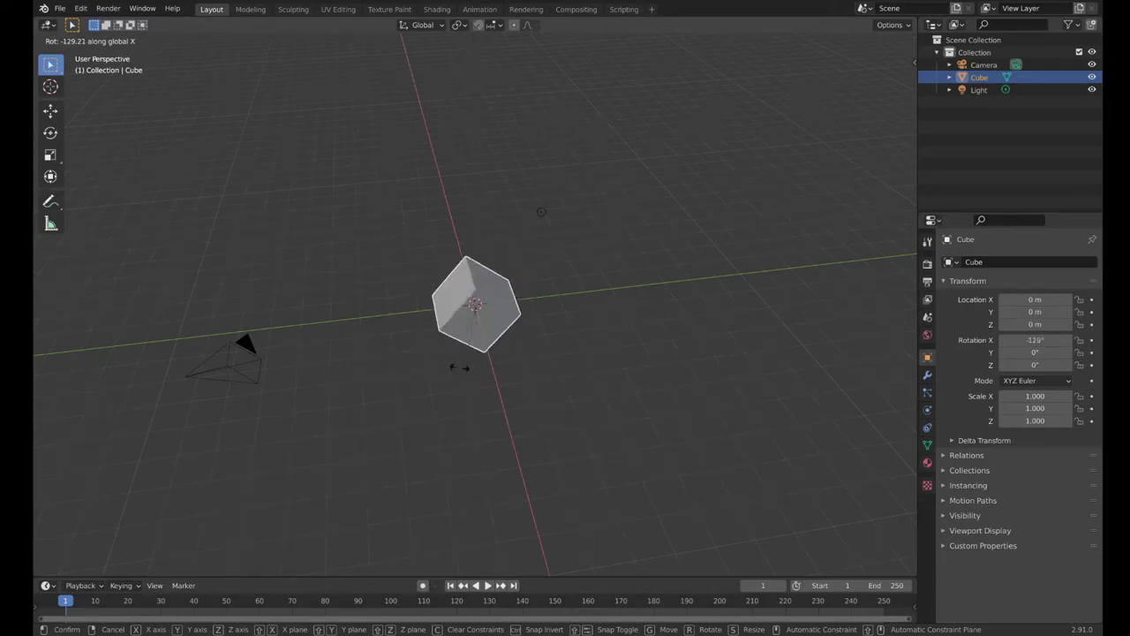
pyautogui.press('y')
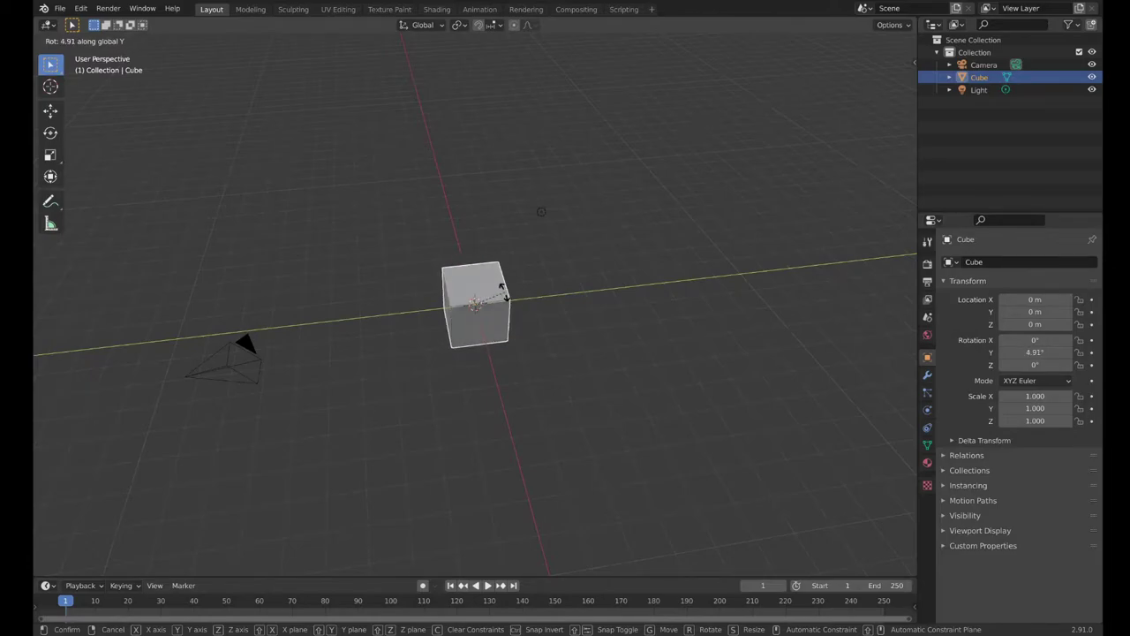
pyautogui.press('Escape')
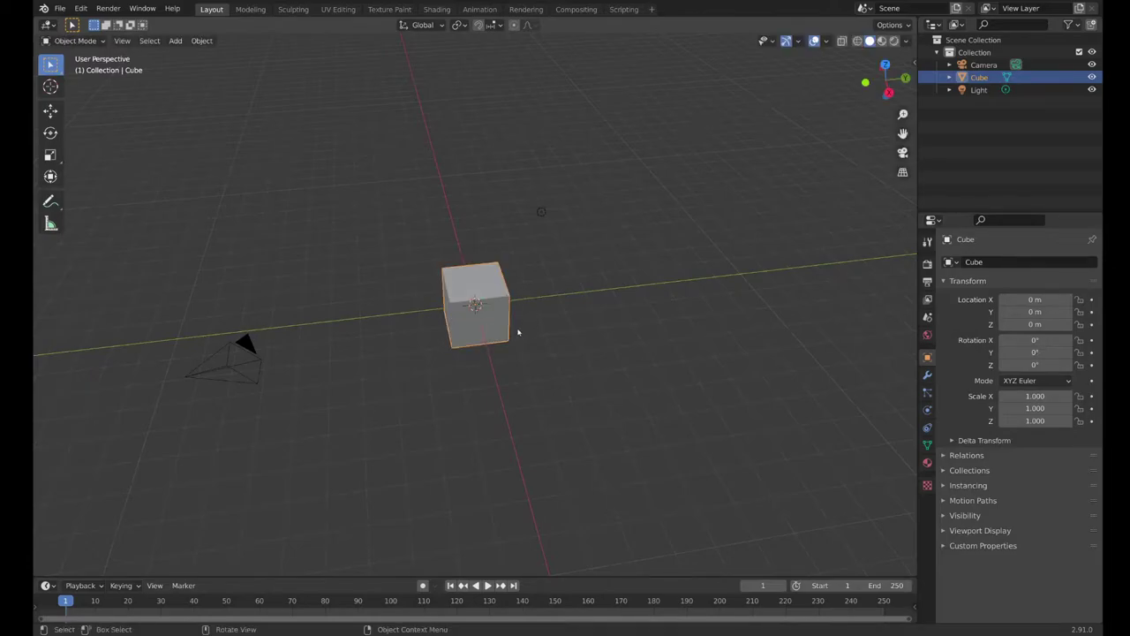
pyautogui.press('g')
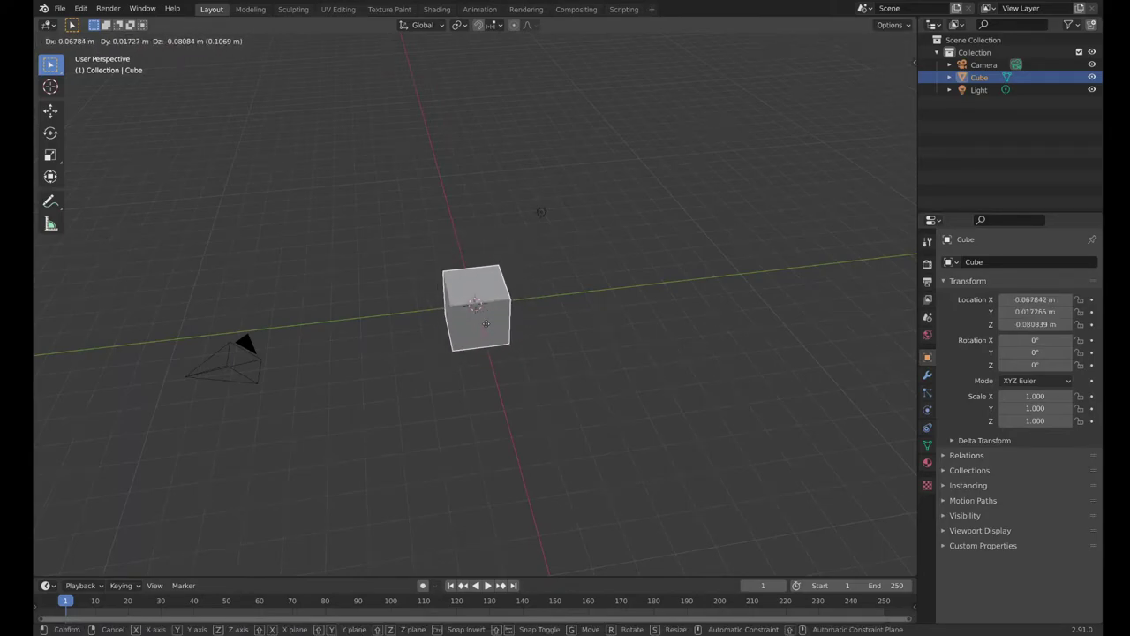
pyautogui.press('y')
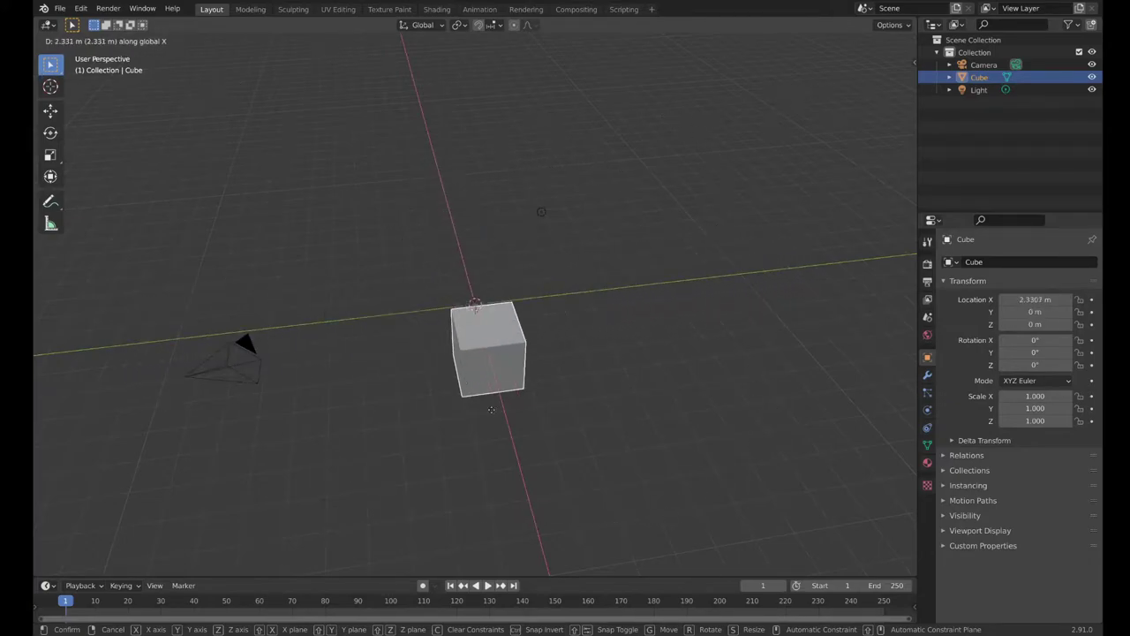
pyautogui.press('z')
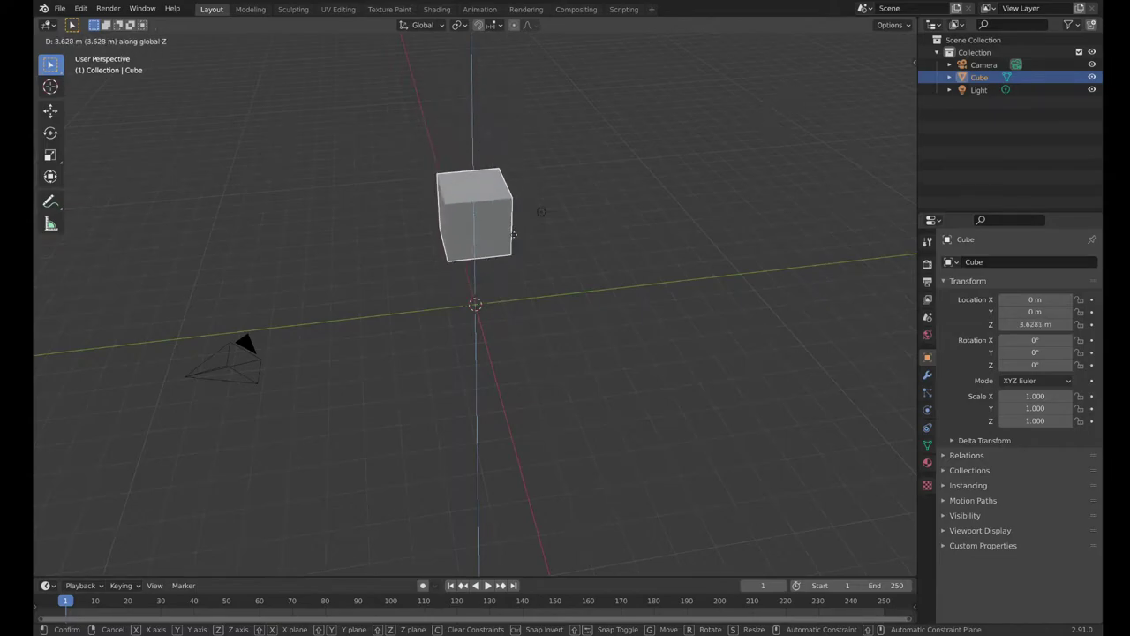
pyautogui.rightClick(530, 263)
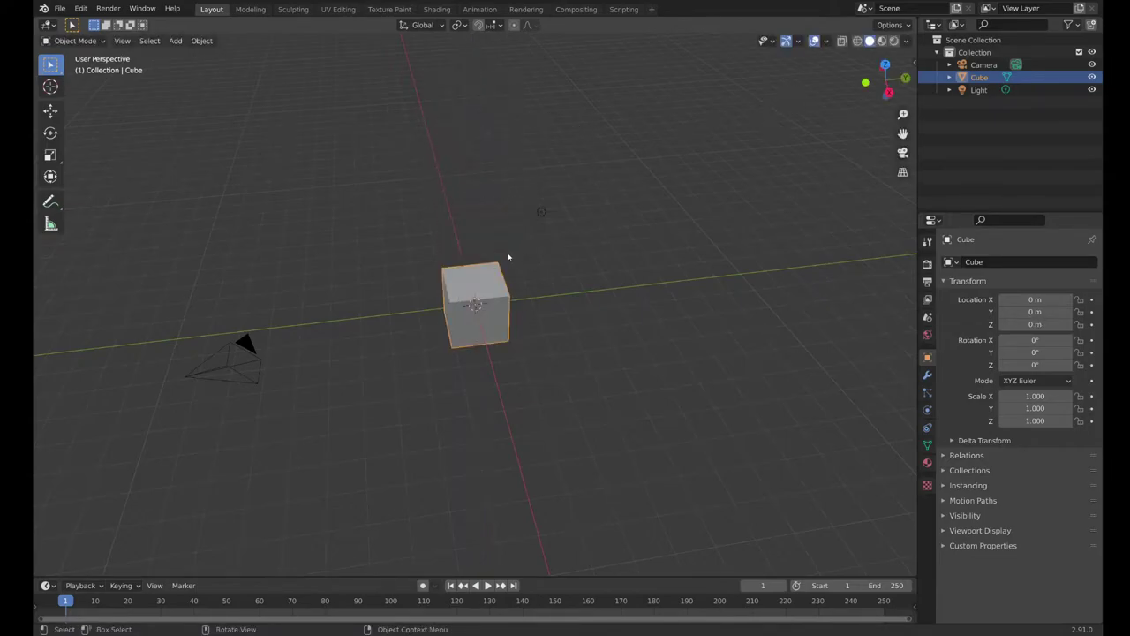
# Lift the cube along Z to a height of 1.7189 m.
pyautogui.press('g')
pyautogui.press('z')
pyautogui.click(525, 218)
pyautogui.moveTo(510, 240); pyautogui.dragTo(537, 221, button='middle')
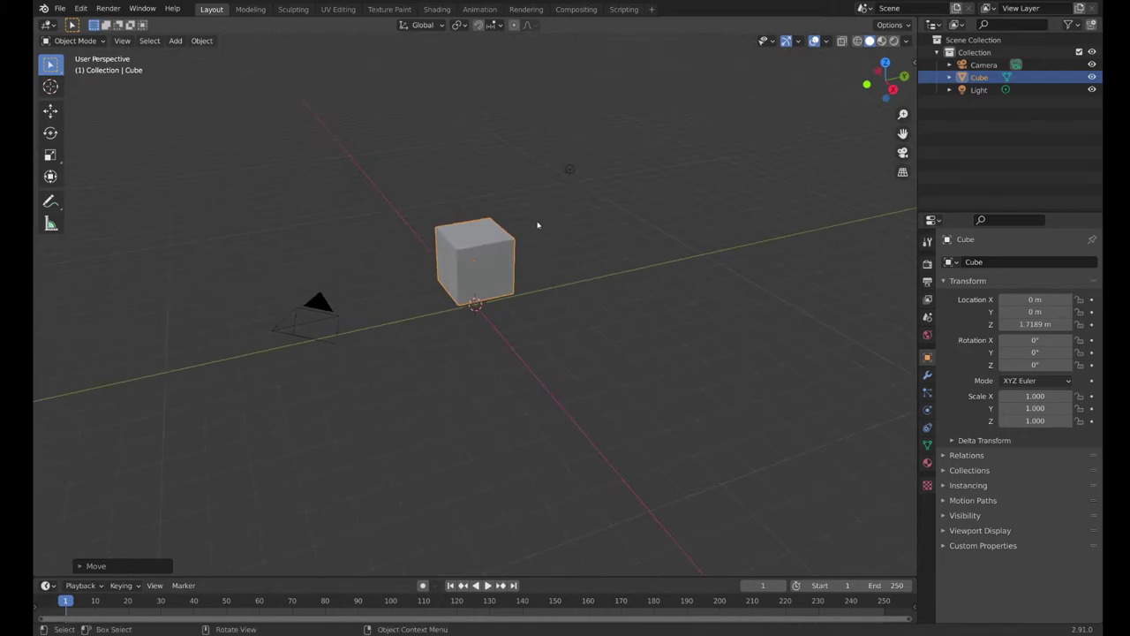
# Tilt the cube about -50° around the X axis.
pyautogui.press('r')
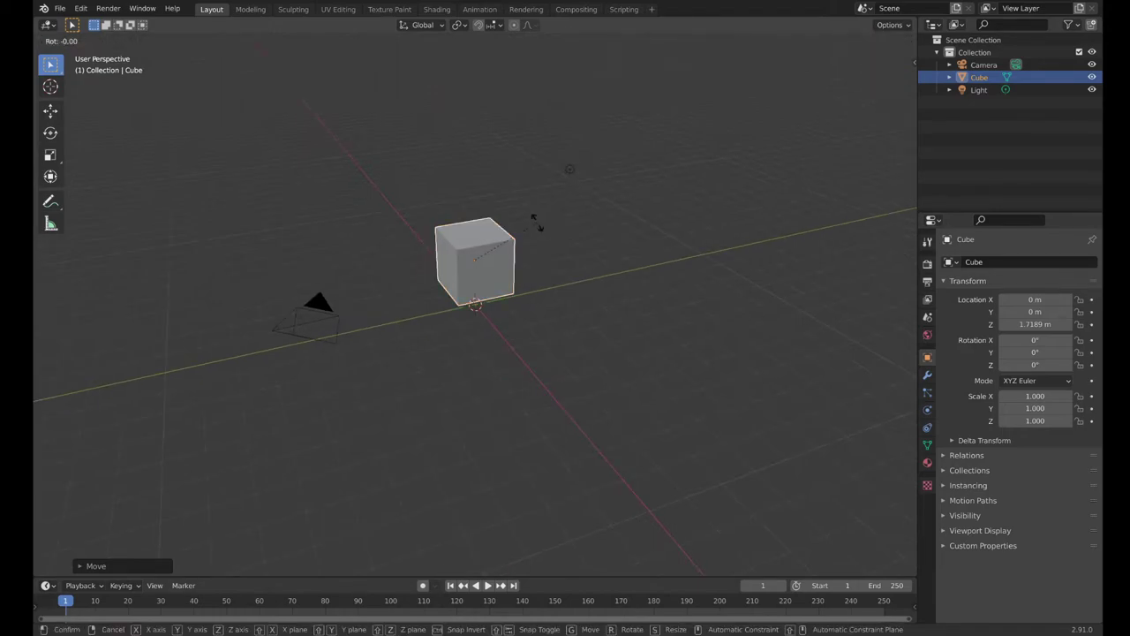
pyautogui.press('x')
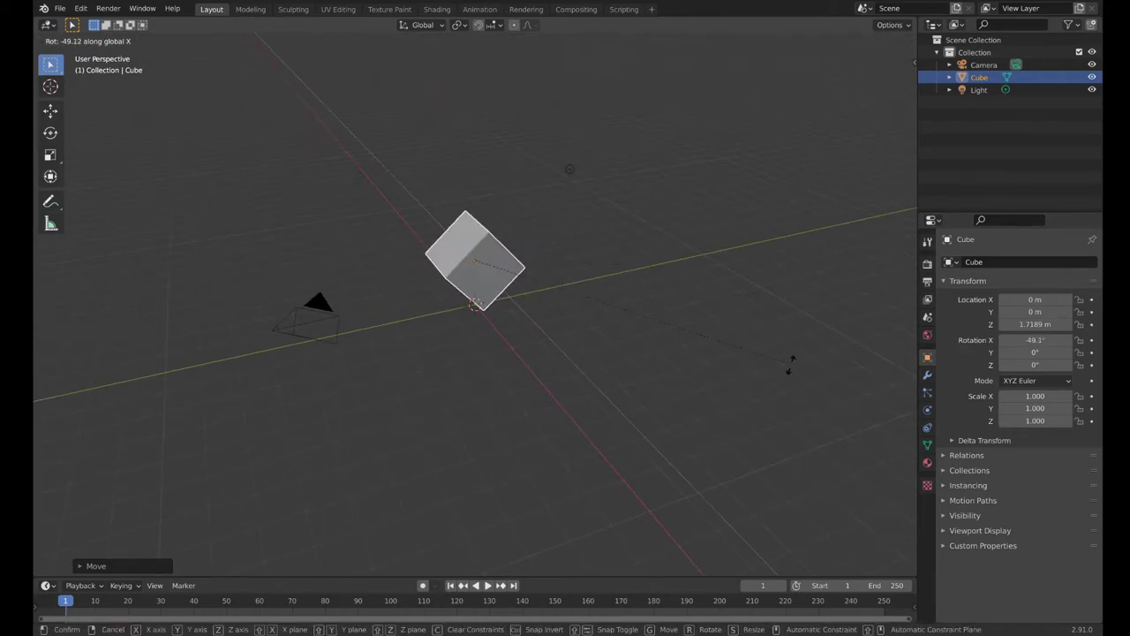
pyautogui.click(777, 362)
pyautogui.moveTo(775, 361); pyautogui.dragTo(701, 300, button='middle')
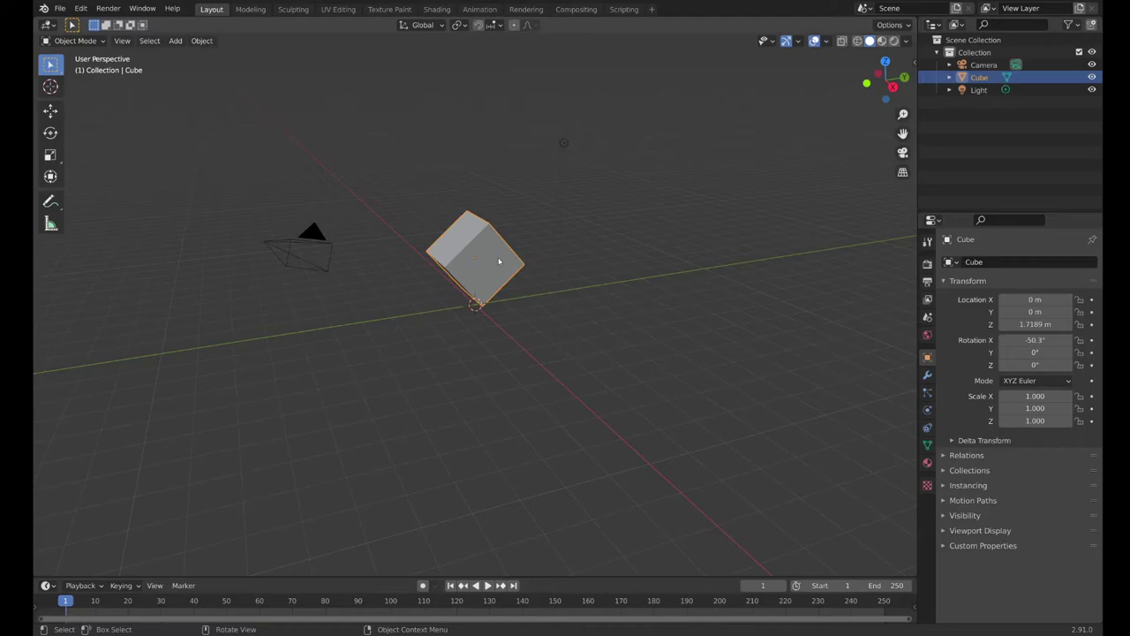
pyautogui.press('s')
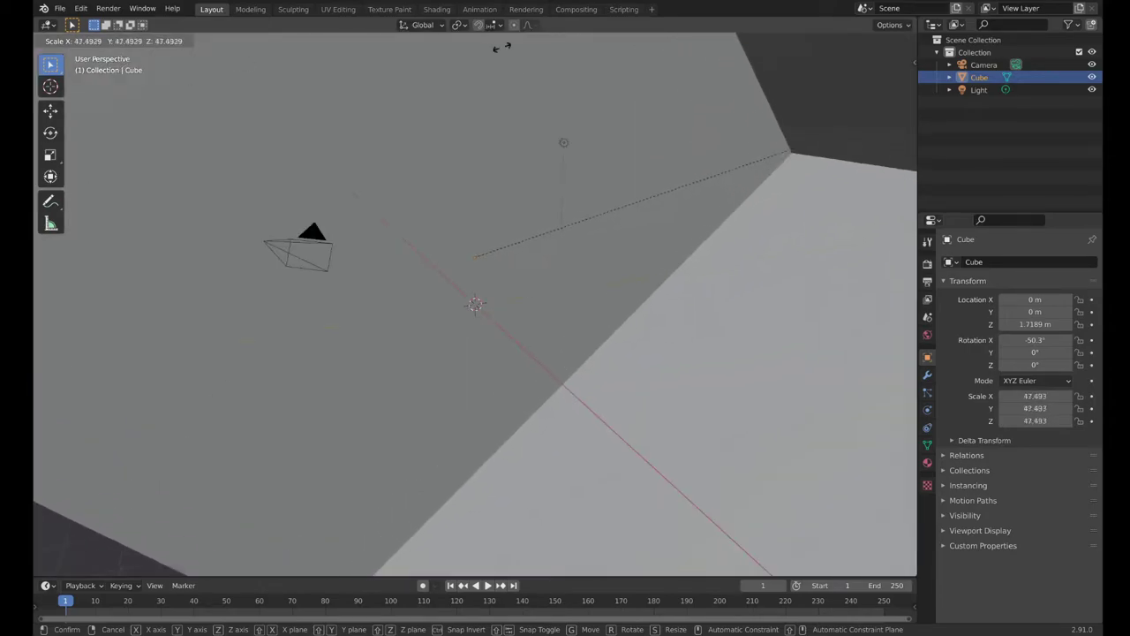
pyautogui.click(656, 206)
pyautogui.scroll(-5, 651, 230)
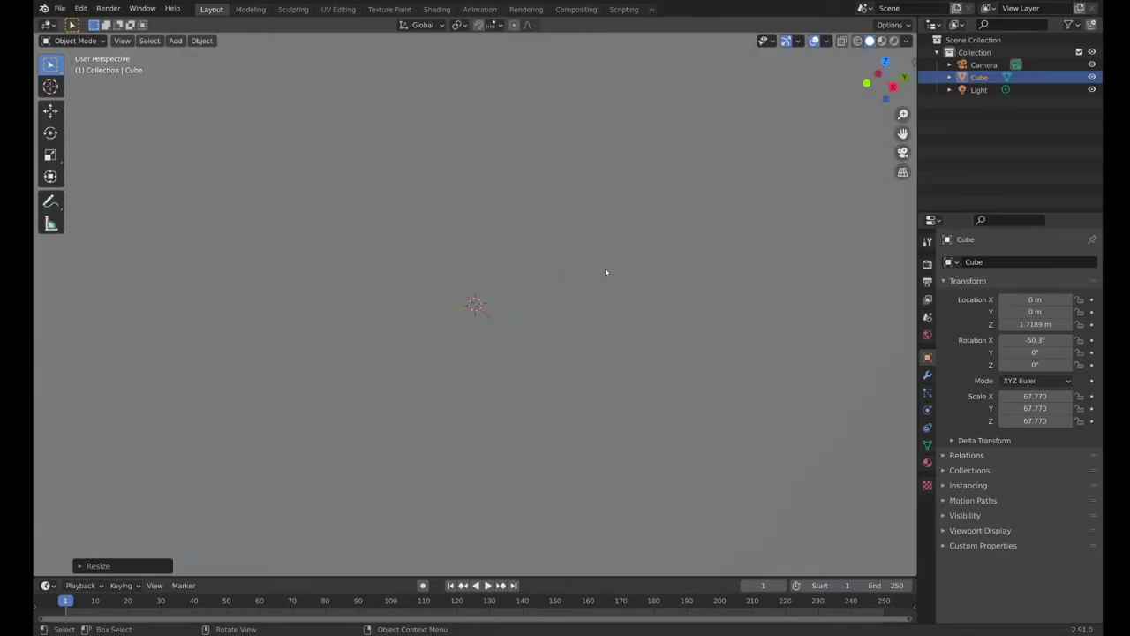
pyautogui.scroll(-2, 608, 265)
pyautogui.moveTo(610, 253)
pyautogui.mouseDown(button='middle')
pyautogui.moveTo(598, 210)
pyautogui.moveTo(474, 185)
pyautogui.moveTo(559, 143)
pyautogui.moveTo(565, 242)
pyautogui.moveTo(609, 242)
pyautogui.mouseUp(button='middle')
pyautogui.scroll(-4, 606, 244)
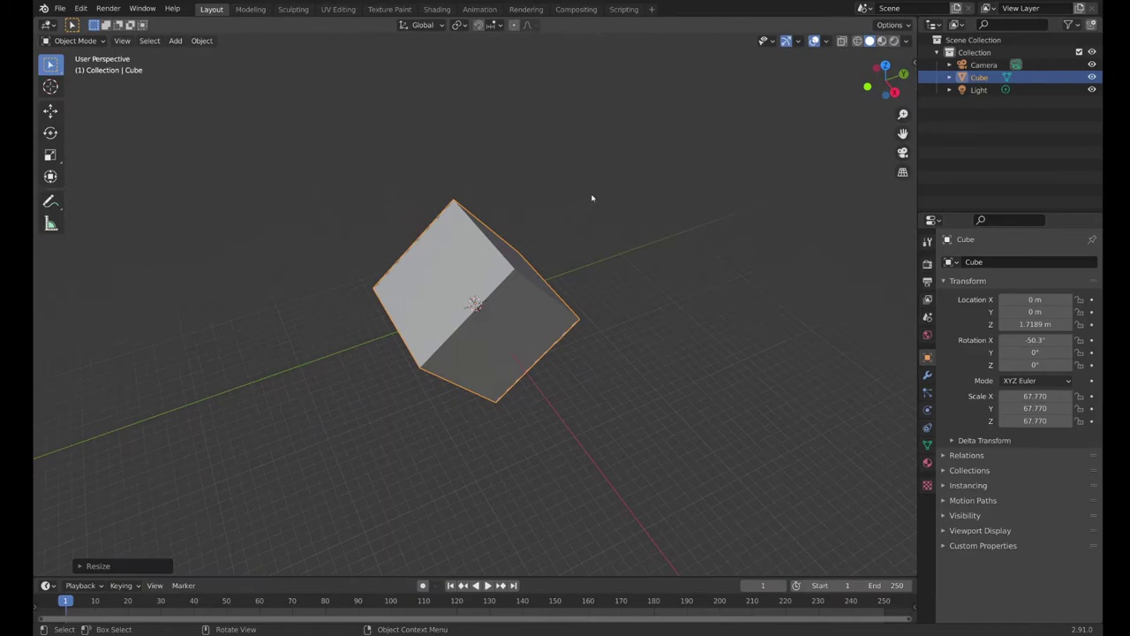
pyautogui.scroll(-2, 570, 312)
pyautogui.scroll(-1, 572, 315)
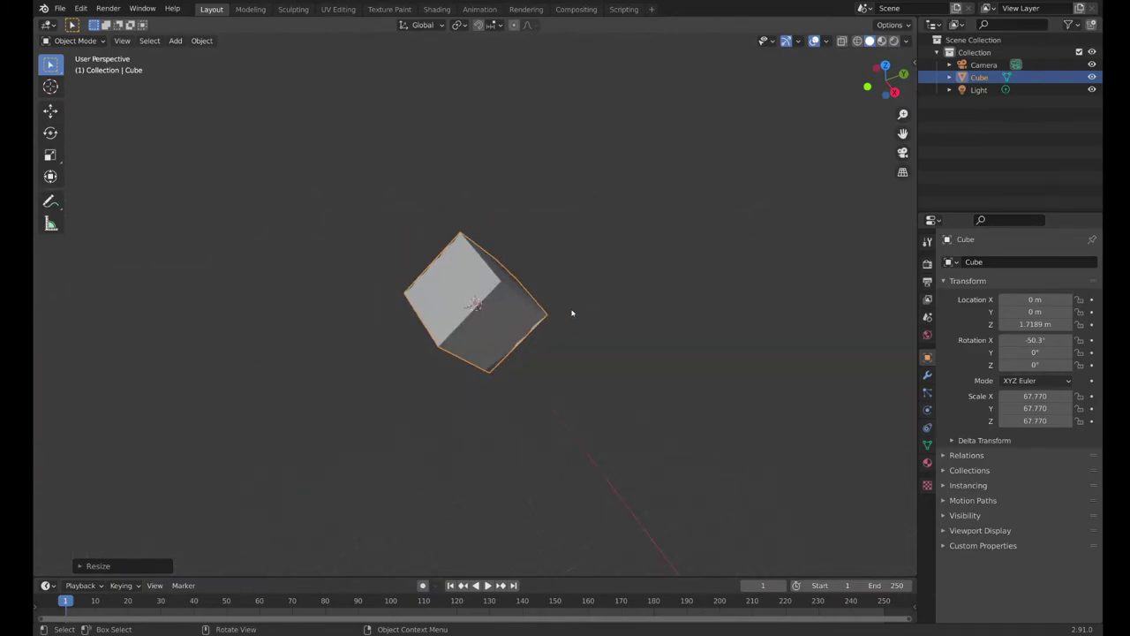
pyautogui.press('s')
pyautogui.click(415, 540)
pyautogui.scroll(-1, 375, 552)
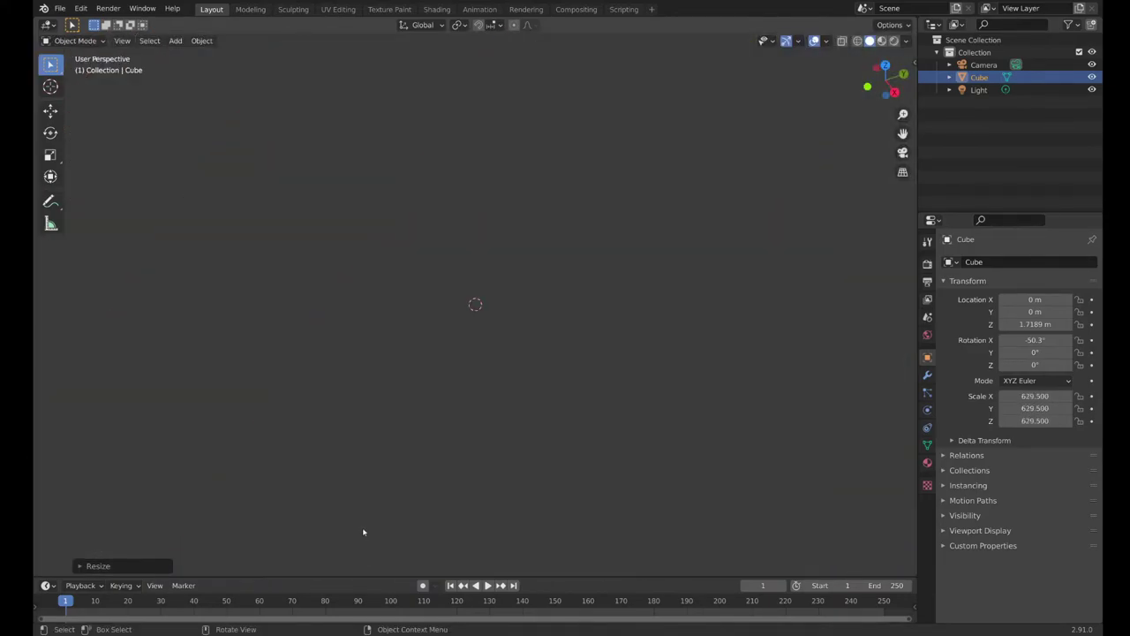
pyautogui.scroll(-3, 393, 477)
pyautogui.scroll(2, 402, 464)
pyautogui.scroll(-2, 406, 461)
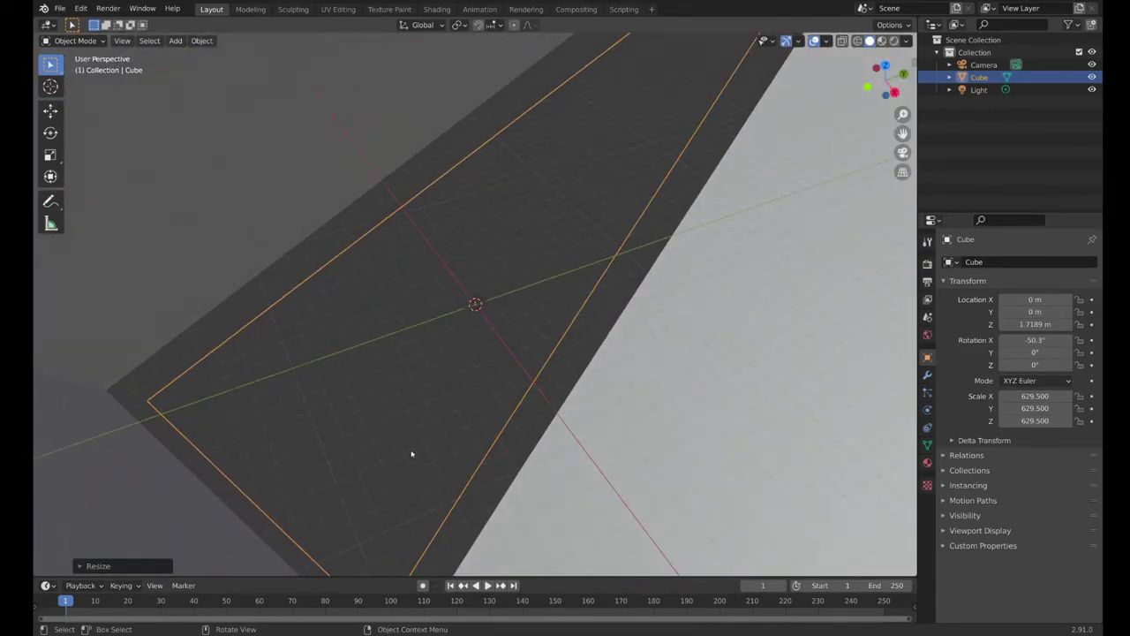
pyautogui.scroll(-2, 412, 453)
pyautogui.scroll(2, 413, 452)
pyautogui.hotkey('ctrl', 'z')
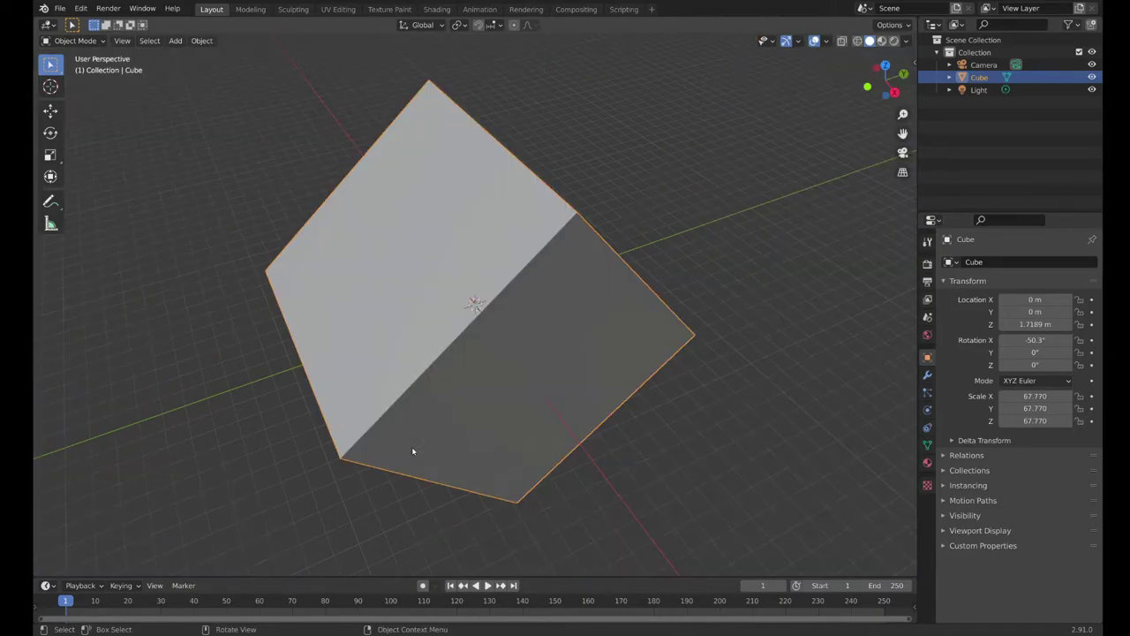
pyautogui.moveTo(476, 399)
pyautogui.mouseDown(button='middle')
pyautogui.moveTo(538, 330)
pyautogui.moveTo(477, 384)
pyautogui.moveTo(480, 374)
pyautogui.moveTo(492, 387)
pyautogui.mouseUp(button='middle')
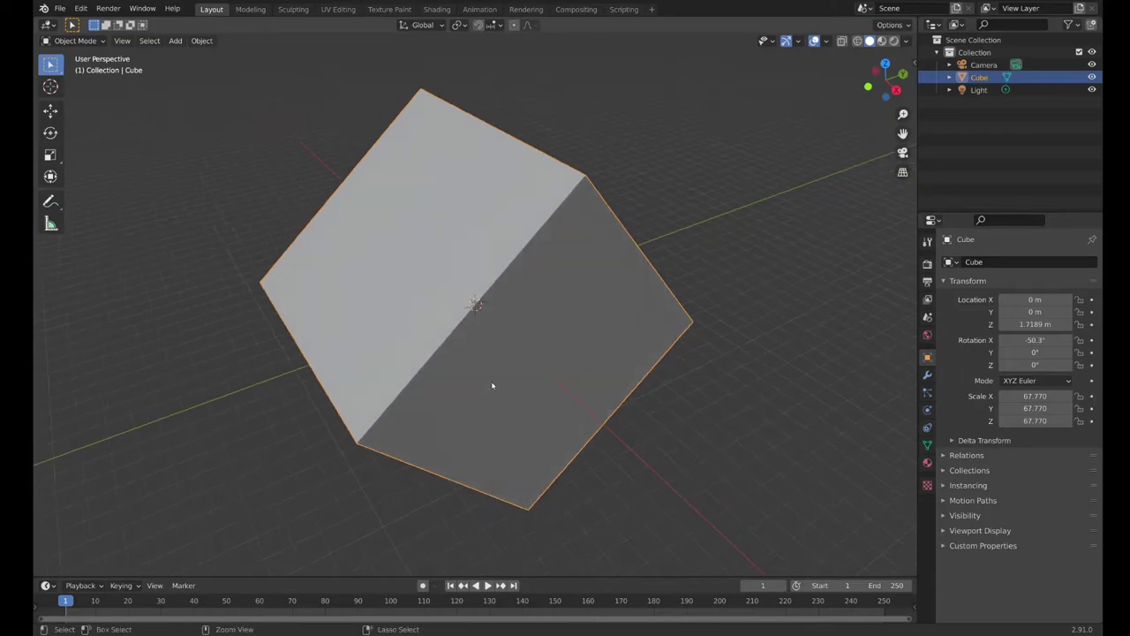
pyautogui.hotkey('alt', 's')
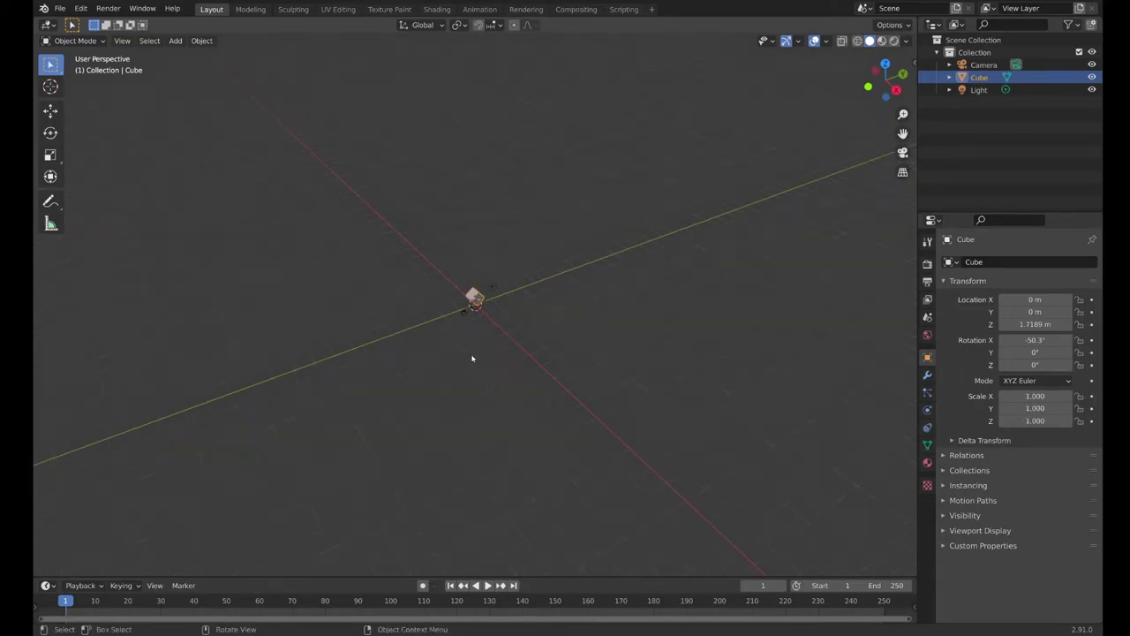
pyautogui.scroll(10, 471, 358)
pyautogui.scroll(-3, 591, 297)
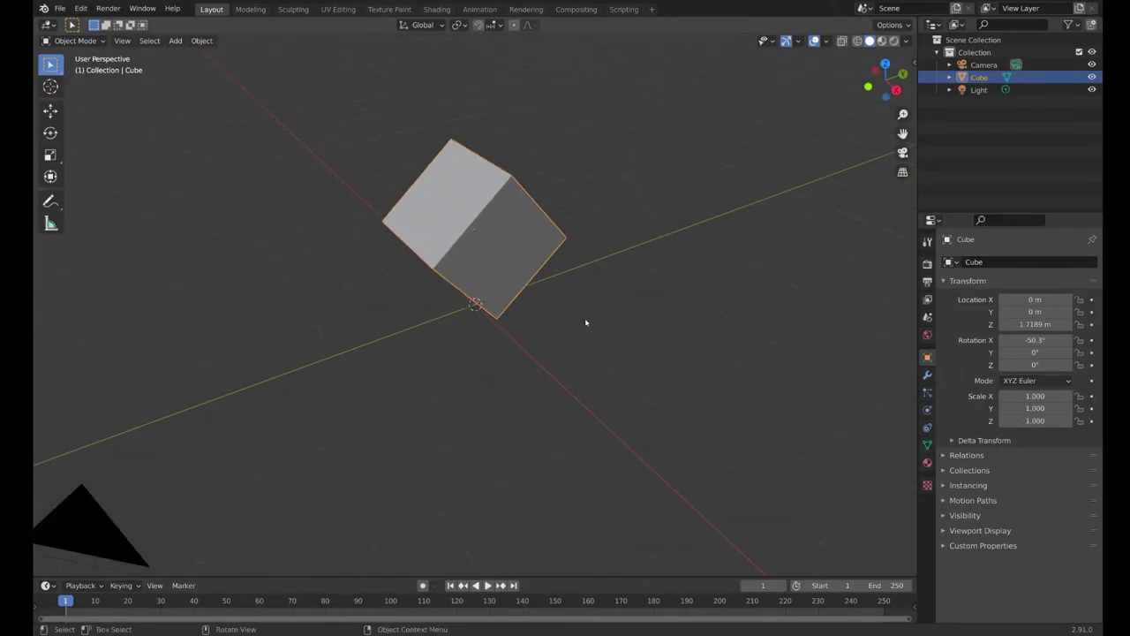
# Clear the cube's rotation and location, then lift it along Z to 2.0989 m.
pyautogui.hotkey('alt', 'r')
pyautogui.hotkey('alt', 'g')
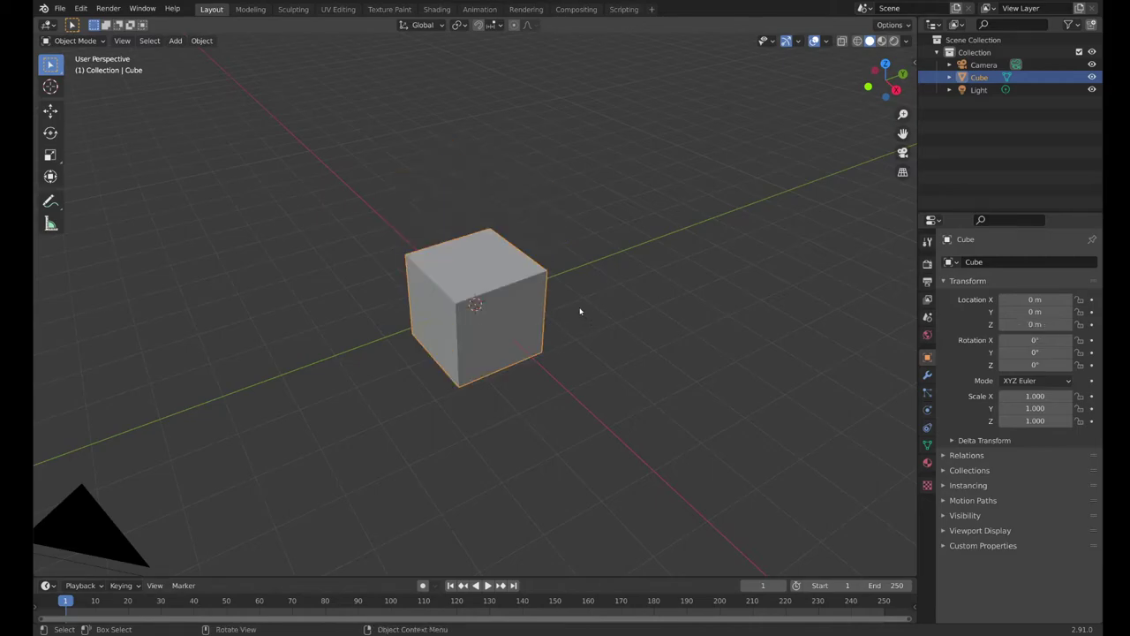
pyautogui.press('g')
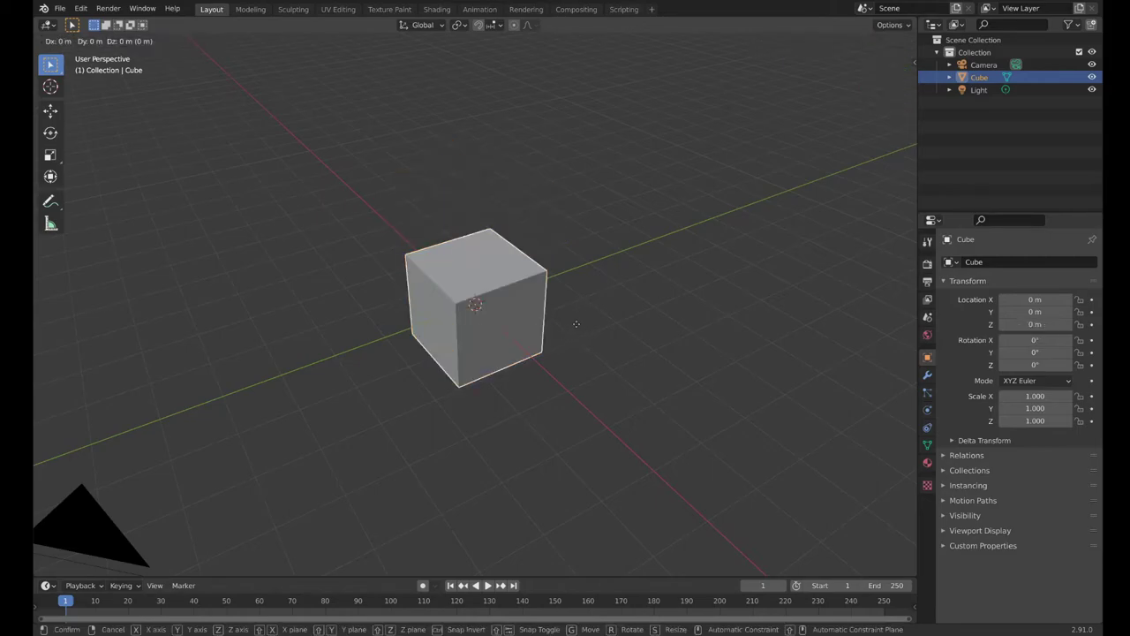
pyautogui.press('z')
pyautogui.click(592, 241)
# Tilt the cube -55.7° around the X axis.
pyautogui.press('r')
pyautogui.press('x')
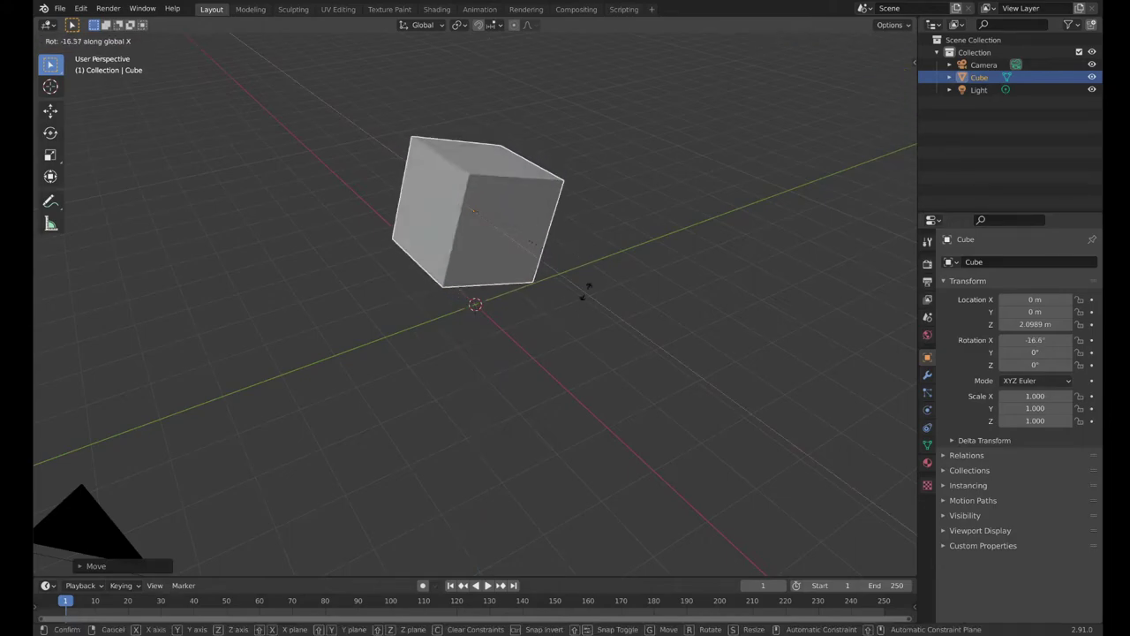
pyautogui.click(533, 359)
pyautogui.moveTo(603, 305); pyautogui.dragTo(492, 243, button='middle')
# Cancel a scale at size 1, undo back to the upright cube, and begin a Z-axis move.
pyautogui.press('s')
pyautogui.press('Escape')
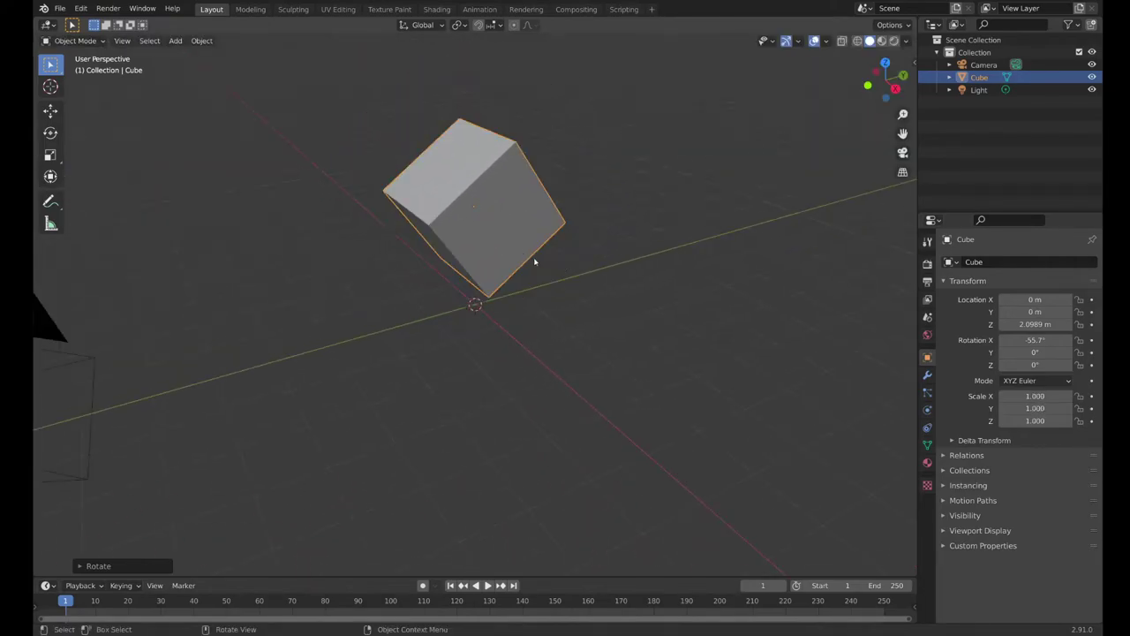
pyautogui.hotkey('ctrl', 'z')
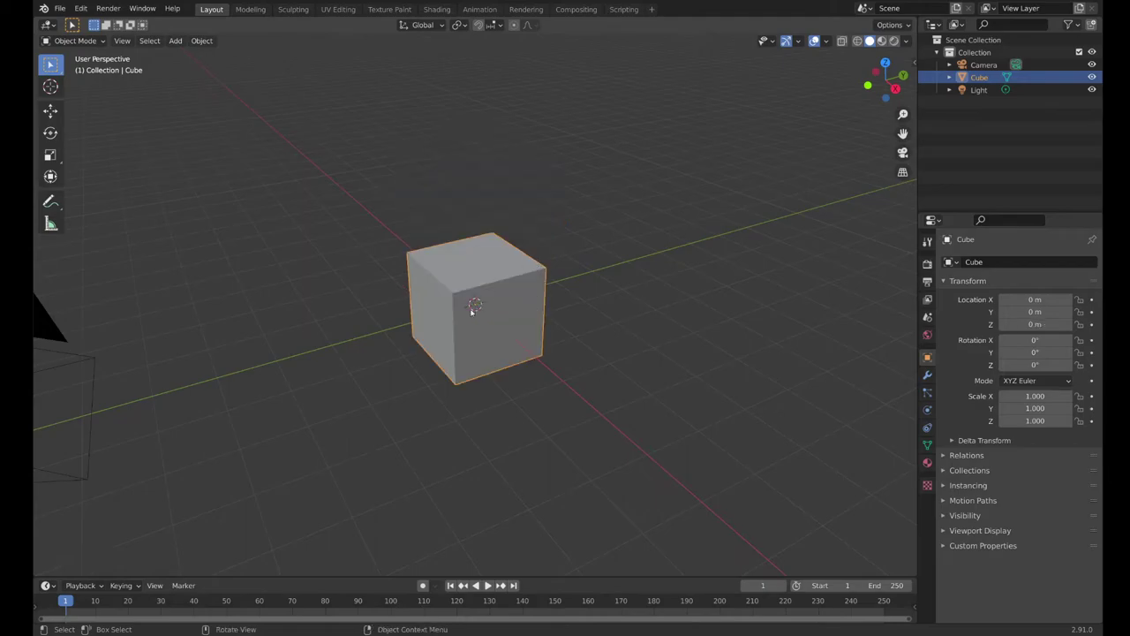
pyautogui.press('g')
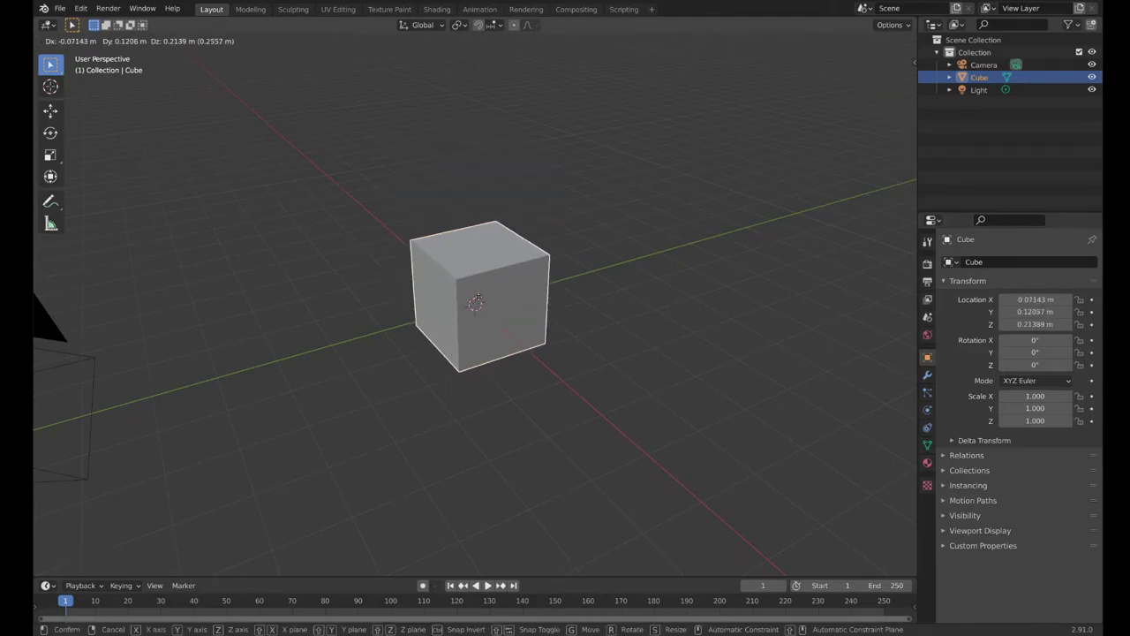
pyautogui.press('z')
pyautogui.click(449, 201)
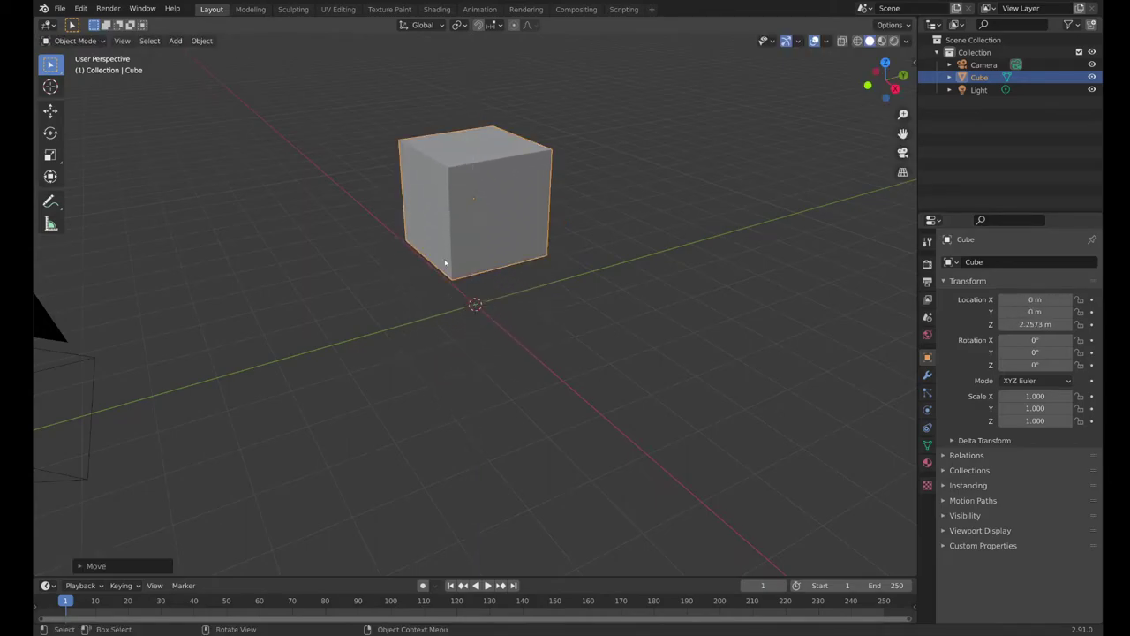
pyautogui.press('r')
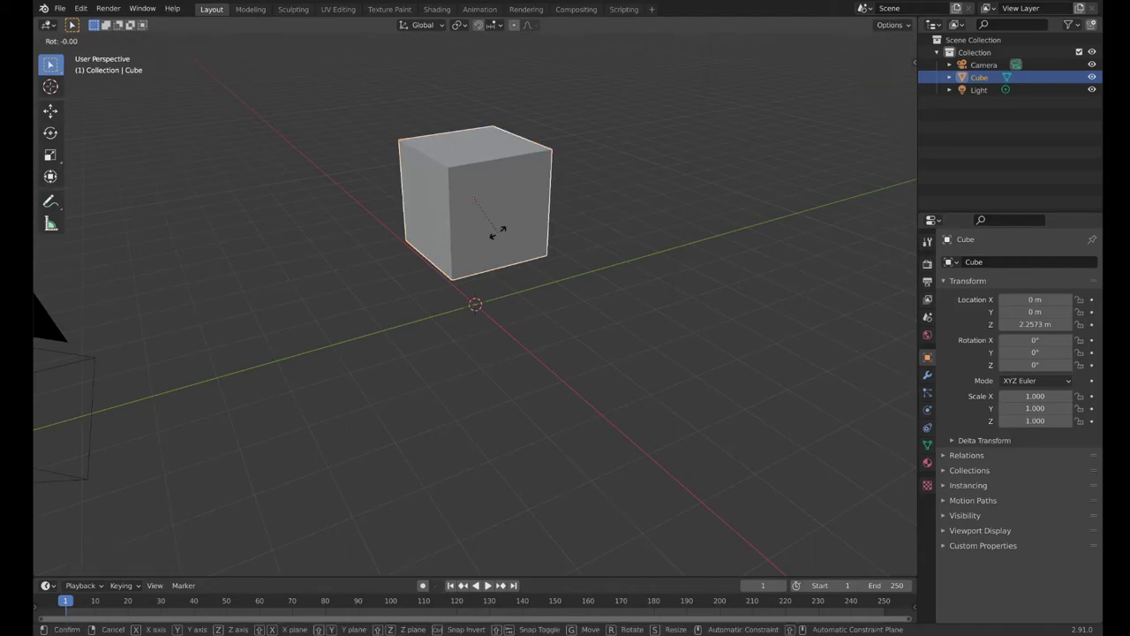
pyautogui.press('x')
pyautogui.click(457, 244)
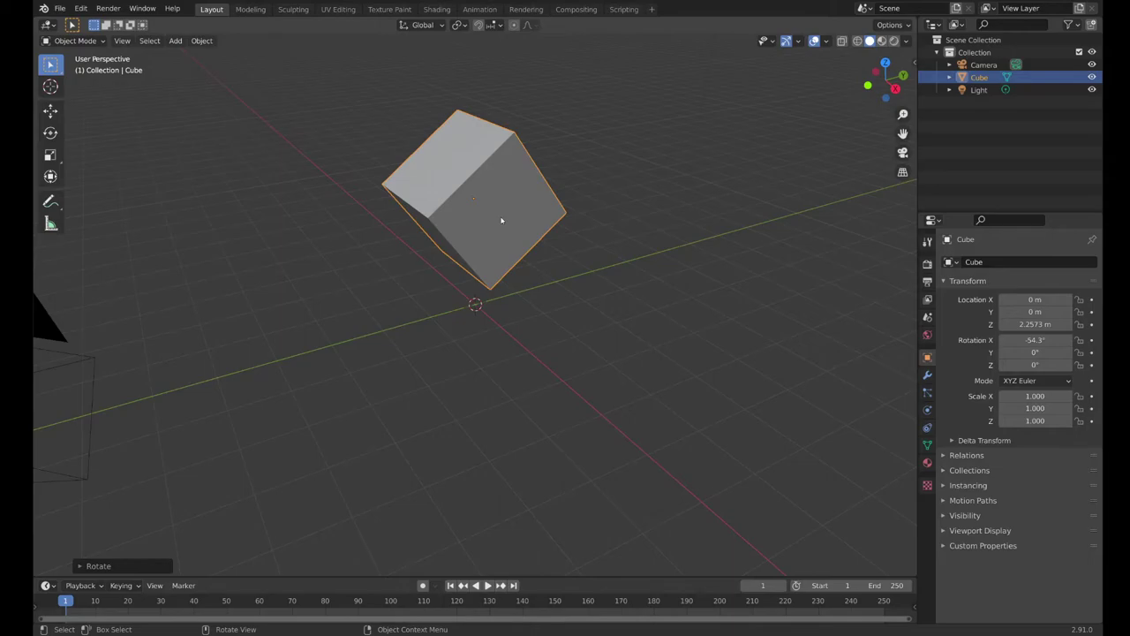
pyautogui.press('s')
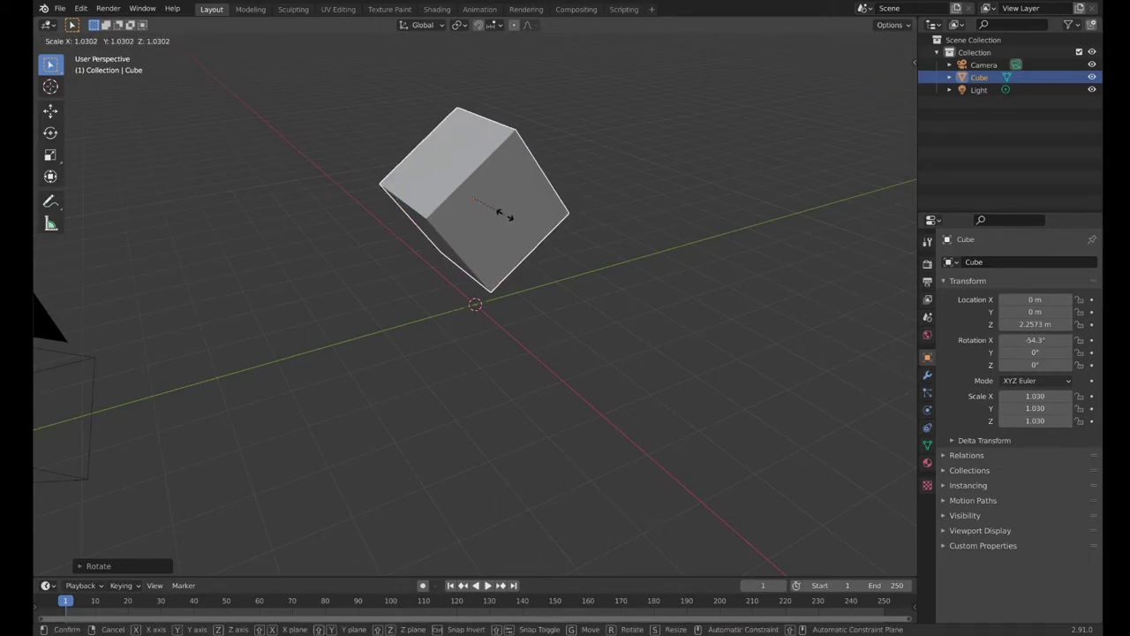
pyautogui.press('x')
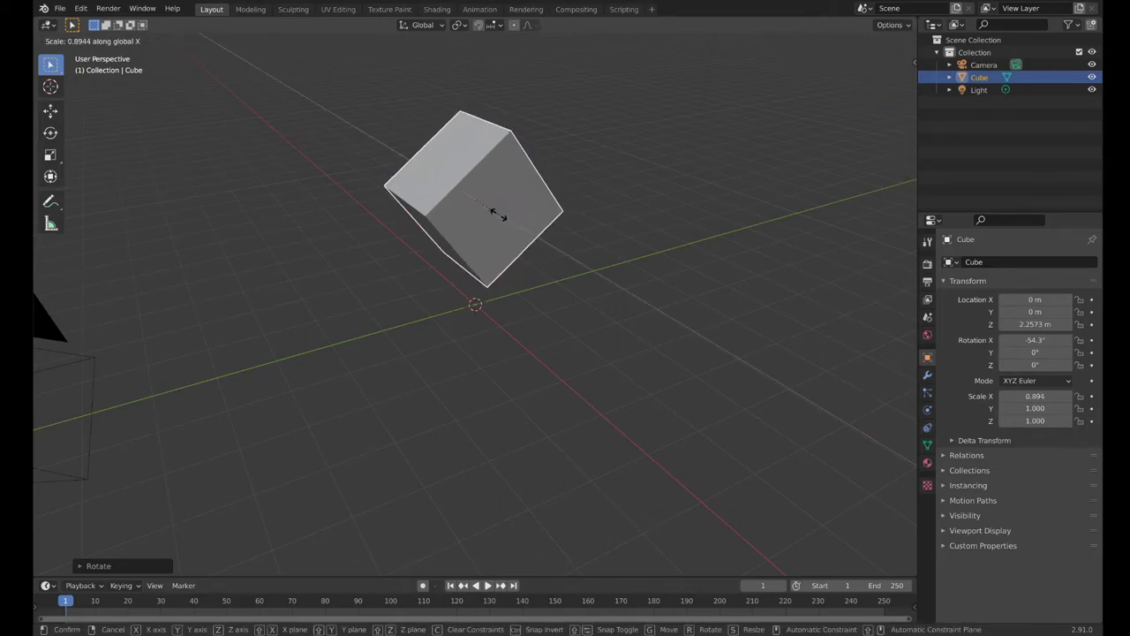
pyautogui.click(474, 205)
pyautogui.moveTo(537, 235); pyautogui.dragTo(475, 219, button='middle')
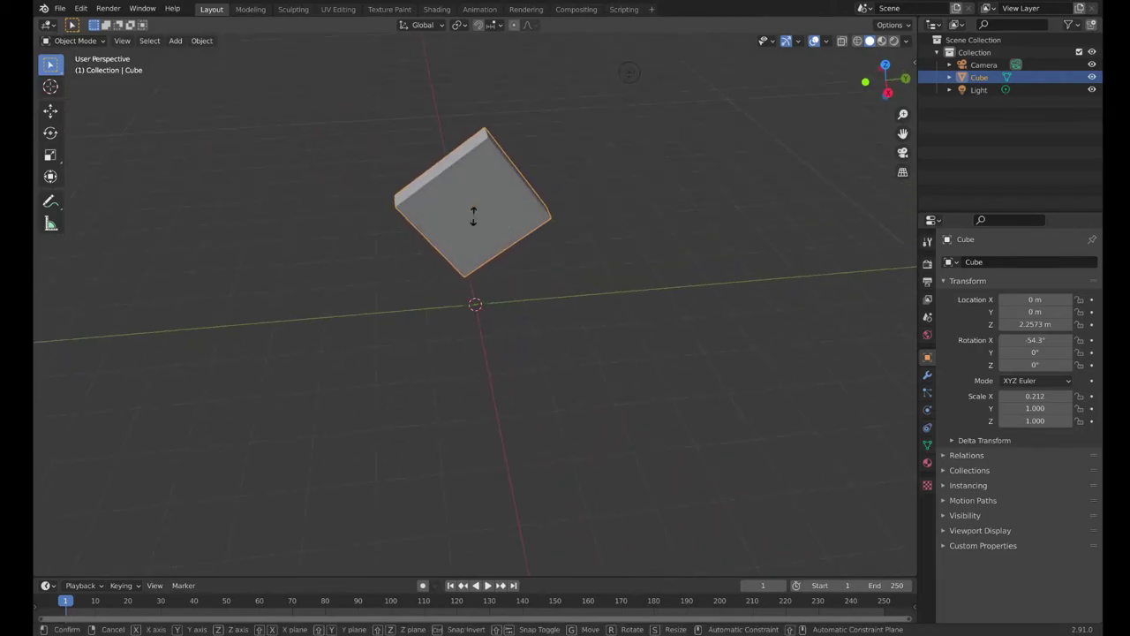
pyautogui.press('s')
pyautogui.press('z')
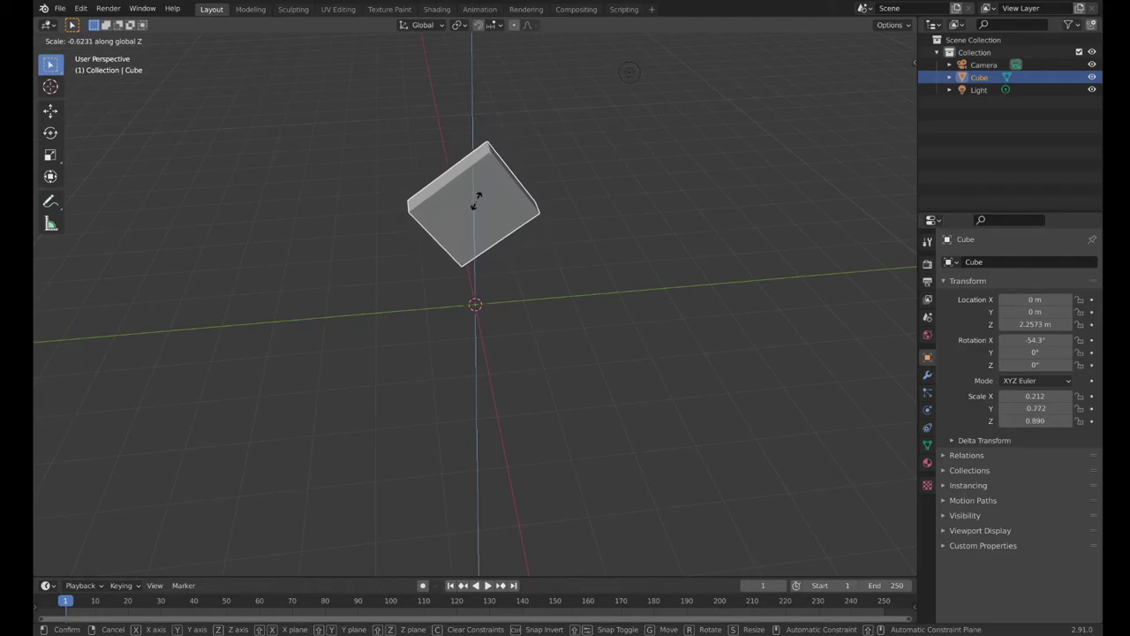
pyautogui.rightClick(490, 243)
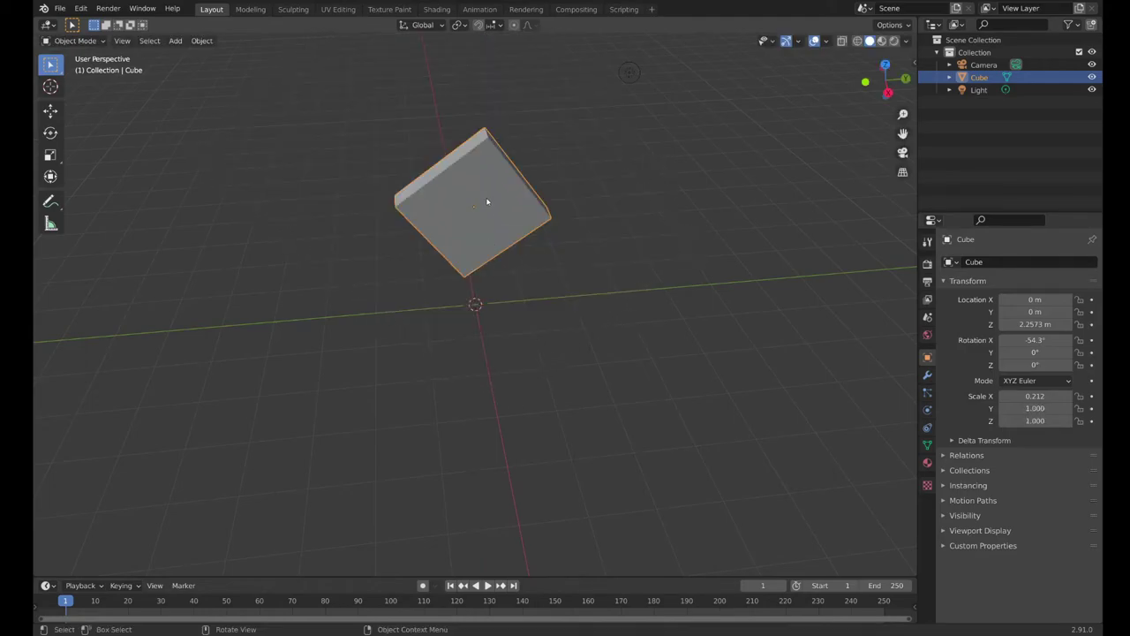
pyautogui.press('s')
pyautogui.press('y')
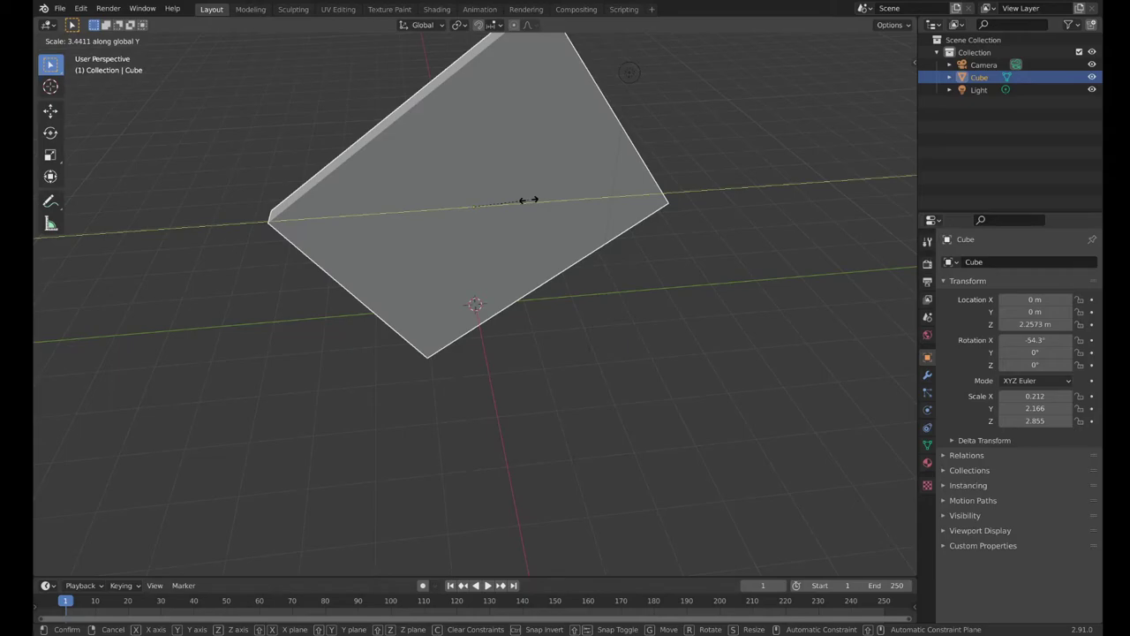
pyautogui.click(528, 199)
pyautogui.moveTo(528, 200); pyautogui.dragTo(574, 289, button='middle')
pyautogui.hotkey('ctrl', 'z')
pyautogui.hotkey('ctrl', 'z')
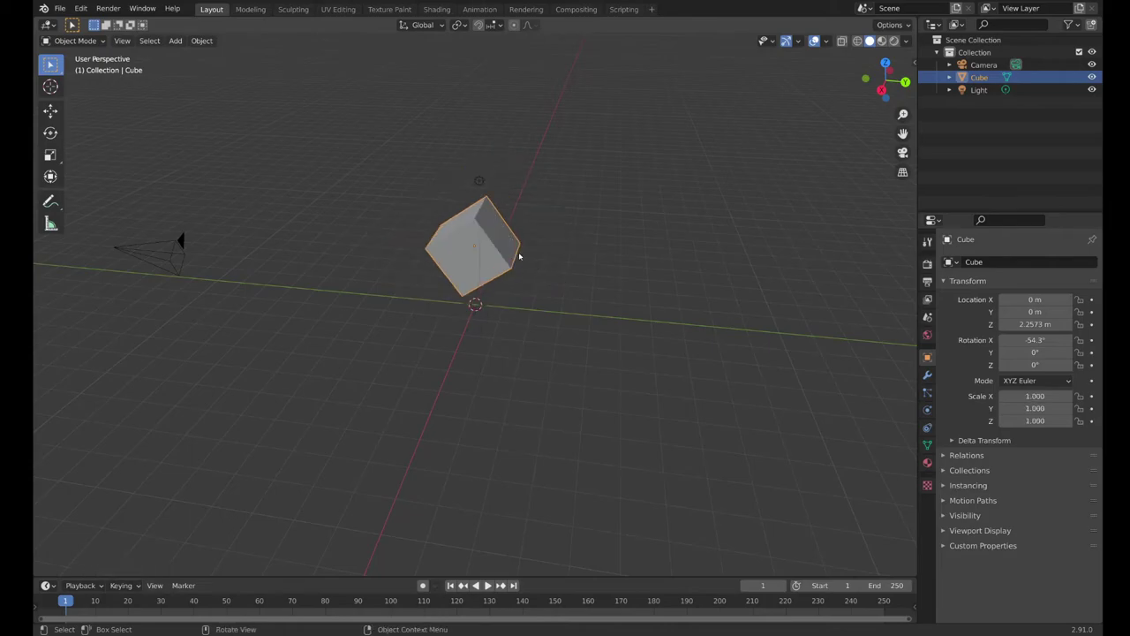
# Rotate the cube about -31.6° around the Z axis.
pyautogui.press('r')
pyautogui.press('z')
pyautogui.click(509, 278)
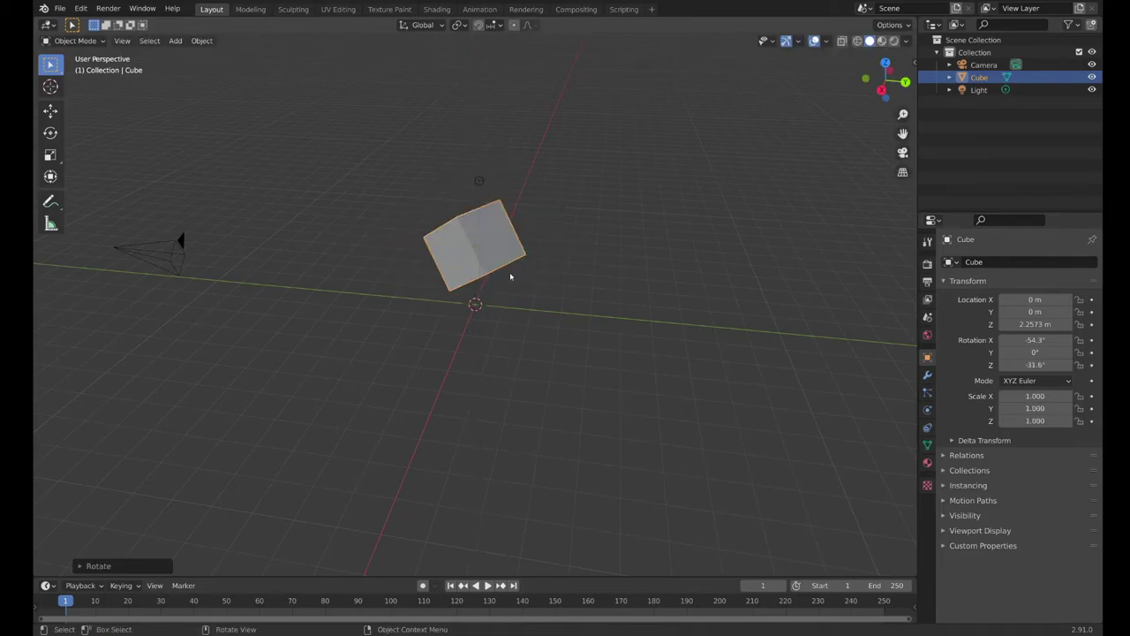
# Stretch the cube along the X axis and inspect the result.
pyautogui.press('s')
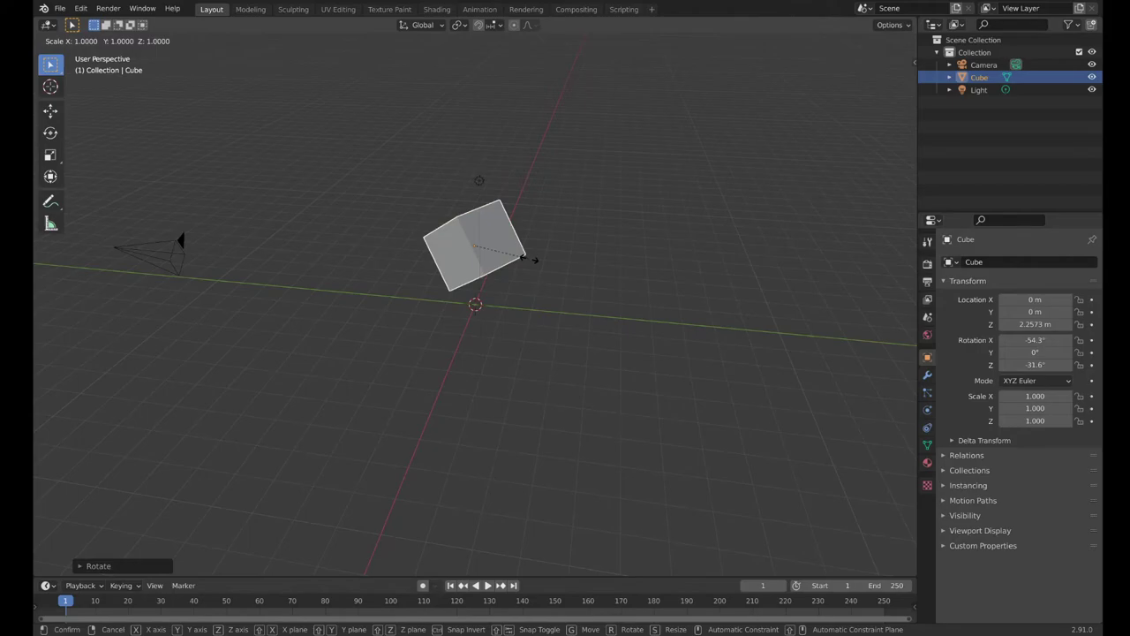
pyautogui.press('x')
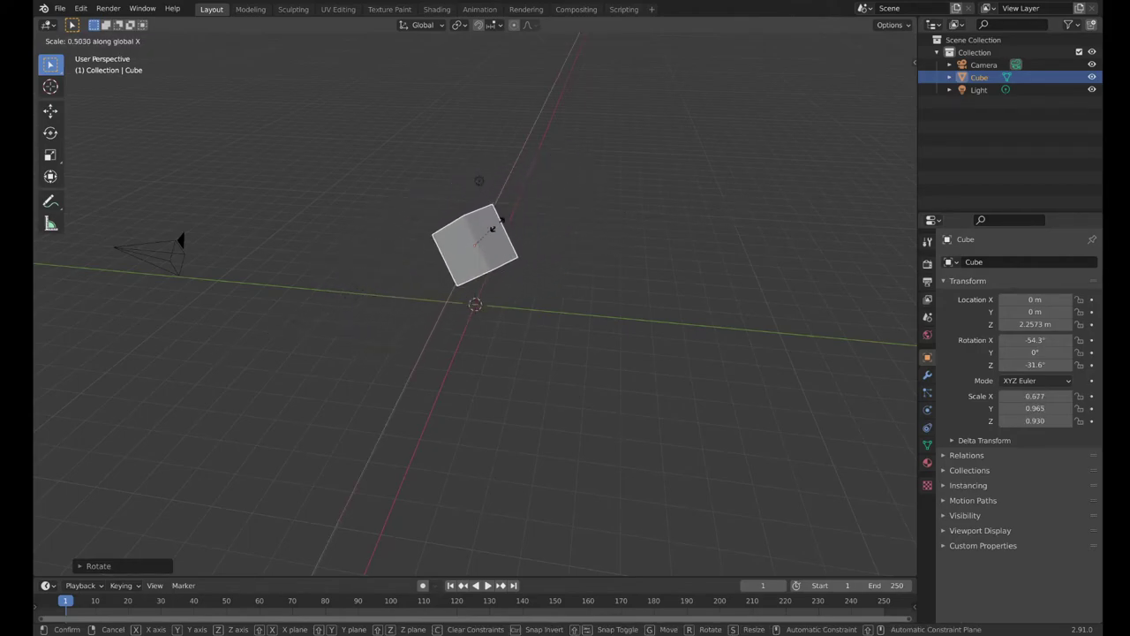
pyautogui.click(613, 270)
pyautogui.moveTo(612, 270); pyautogui.dragTo(677, 248, button='middle')
pyautogui.moveTo(642, 283); pyautogui.dragTo(605, 264, button='middle')
# Delete the cube, then show the Add menu's Mesh primitive list with Shift+A.
pyautogui.press('Delete')
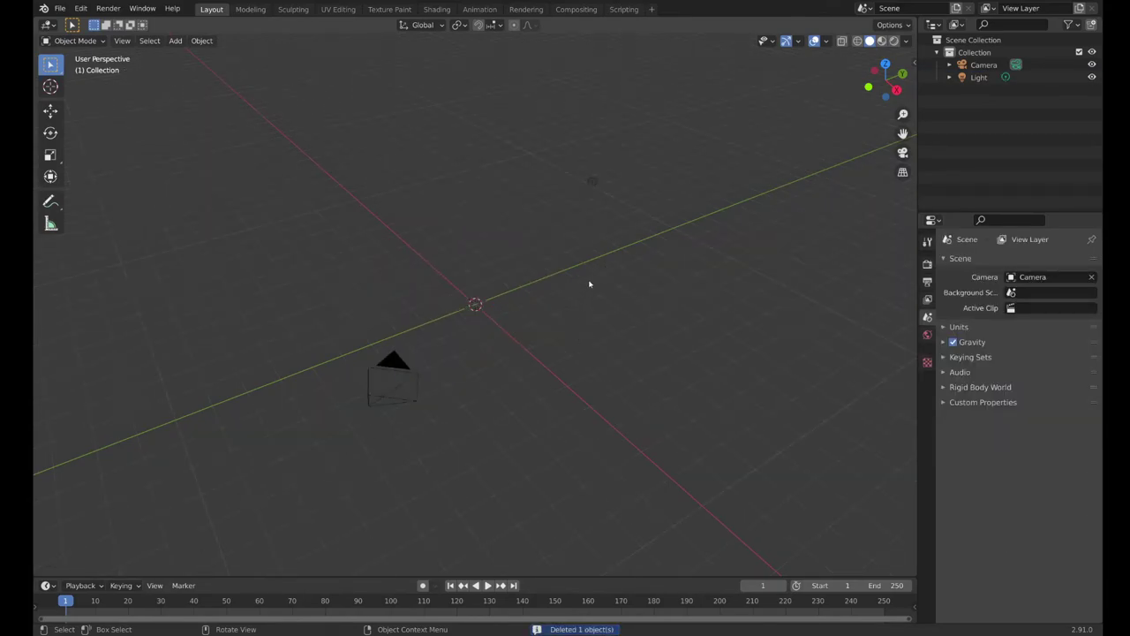
pyautogui.moveTo(591, 282)
pyautogui.mouseDown(button='middle')
pyautogui.moveTo(545, 291)
pyautogui.moveTo(493, 257)
pyautogui.moveTo(513, 230)
pyautogui.moveTo(601, 270)
pyautogui.moveTo(592, 283)
pyautogui.mouseUp(button='middle')
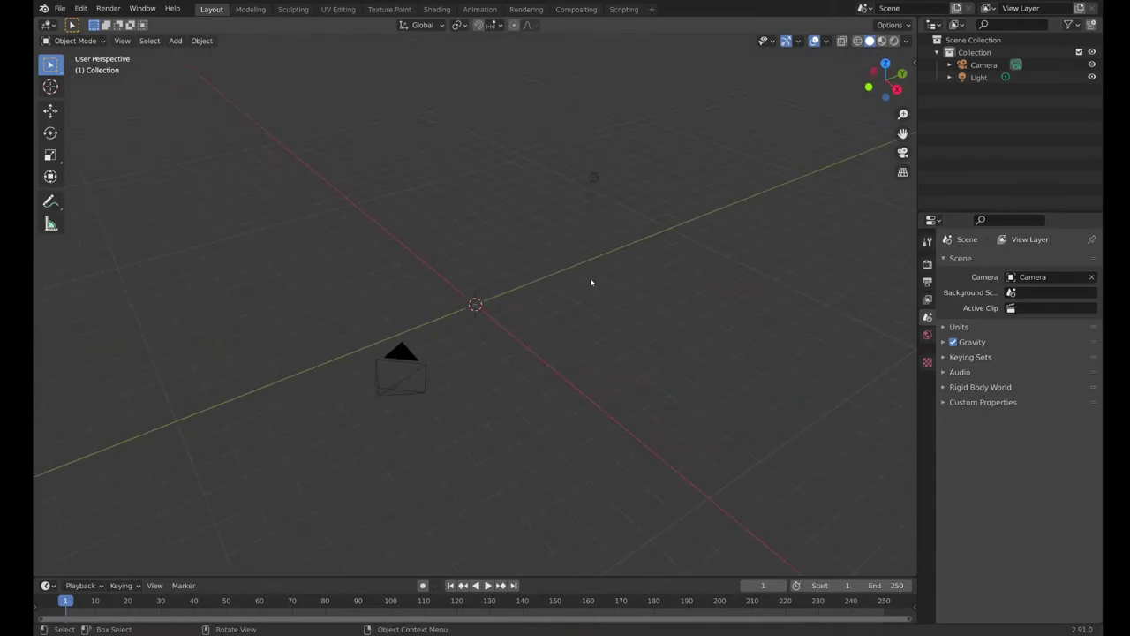
pyautogui.click(174, 41)
pyautogui.hotkey('shift', 'a')
pyautogui.moveTo(437, 201)
pyautogui.hotkey('shift', 'a')
pyautogui.moveTo(334, 100)
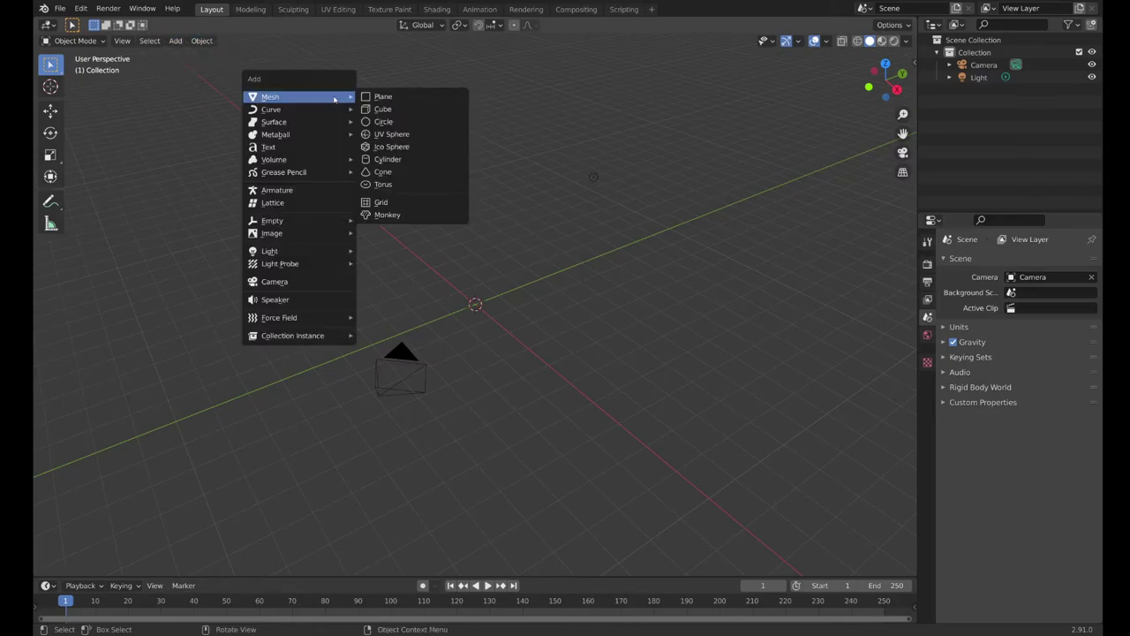
pyautogui.click(393, 110)
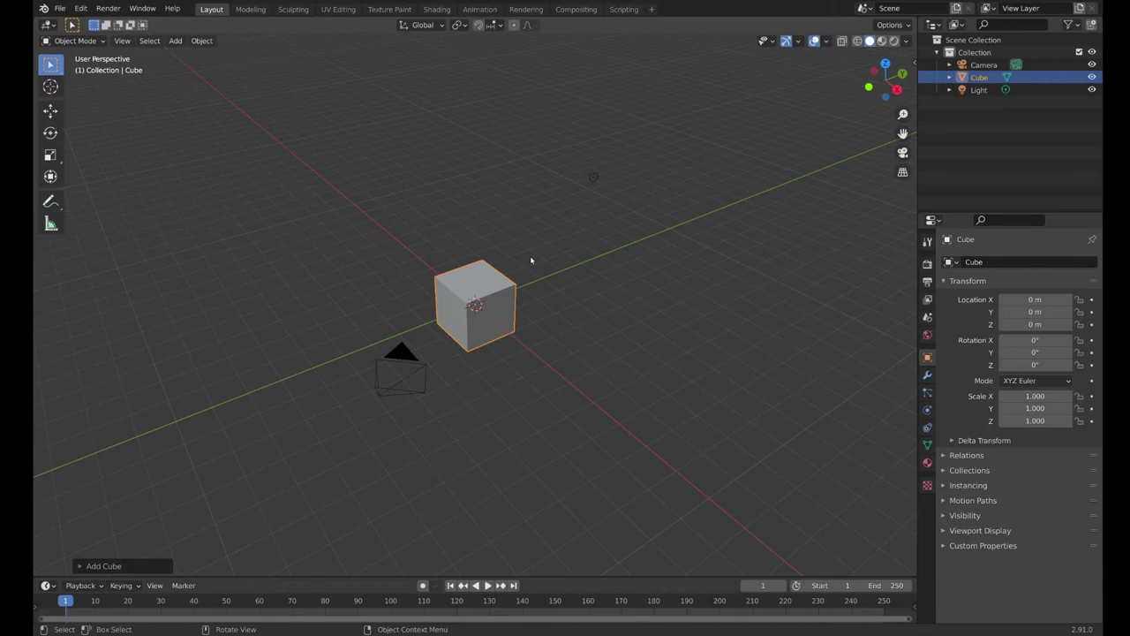
pyautogui.press('Delete')
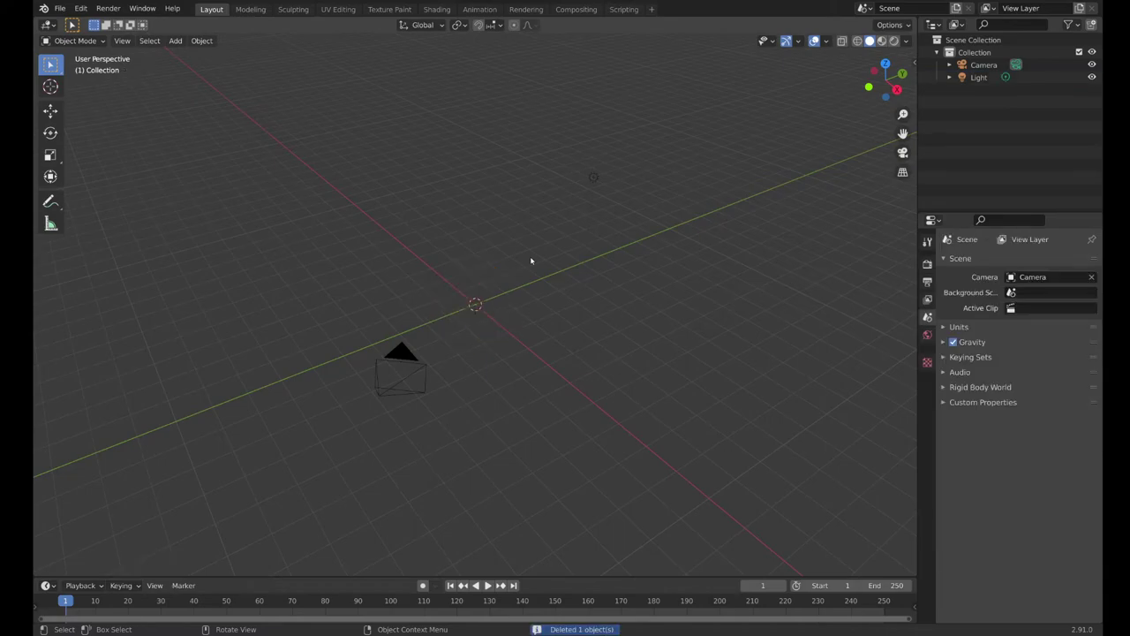
pyautogui.hotkey('shift', 'a')
pyautogui.moveTo(532, 258)
pyautogui.click(587, 269)
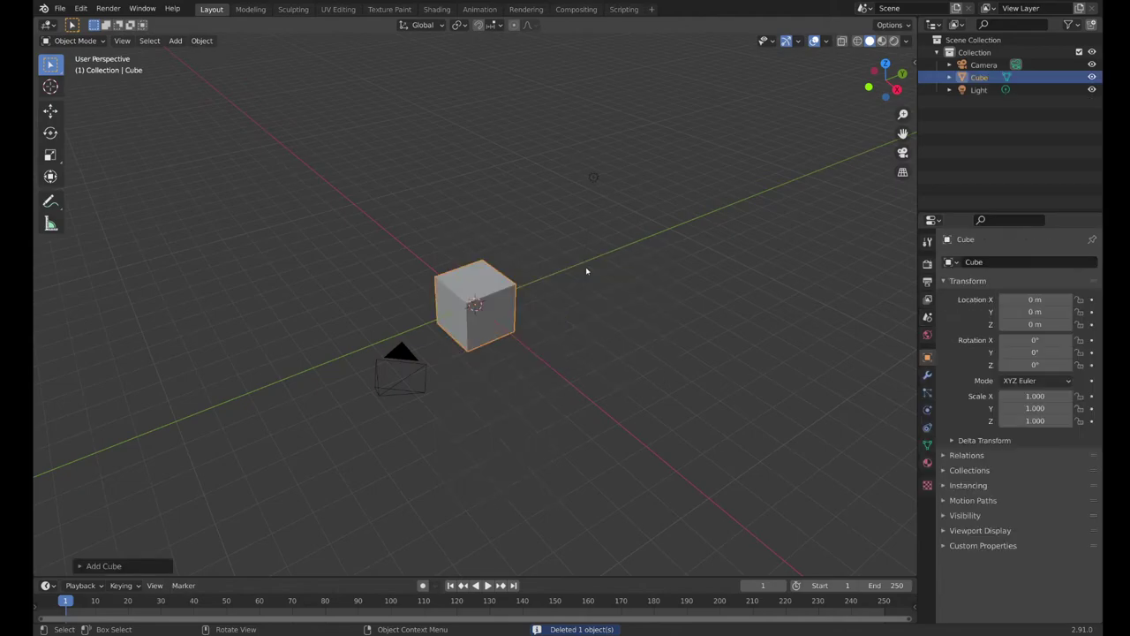
pyautogui.press('Delete')
pyautogui.hotkey('shift', 'a')
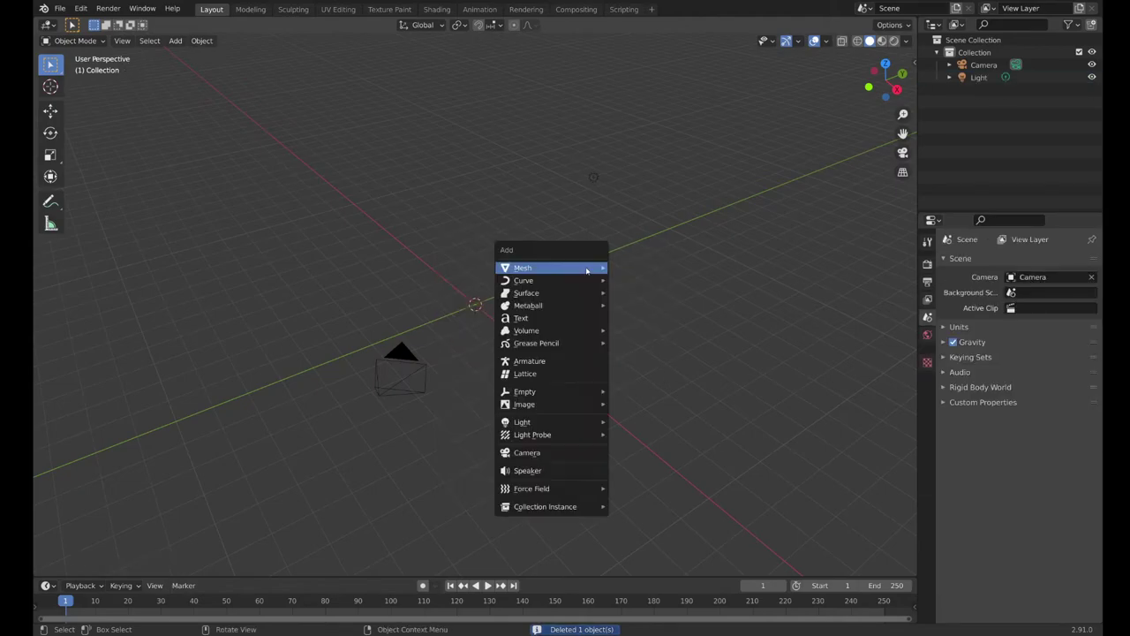
pyautogui.moveTo(548, 267)
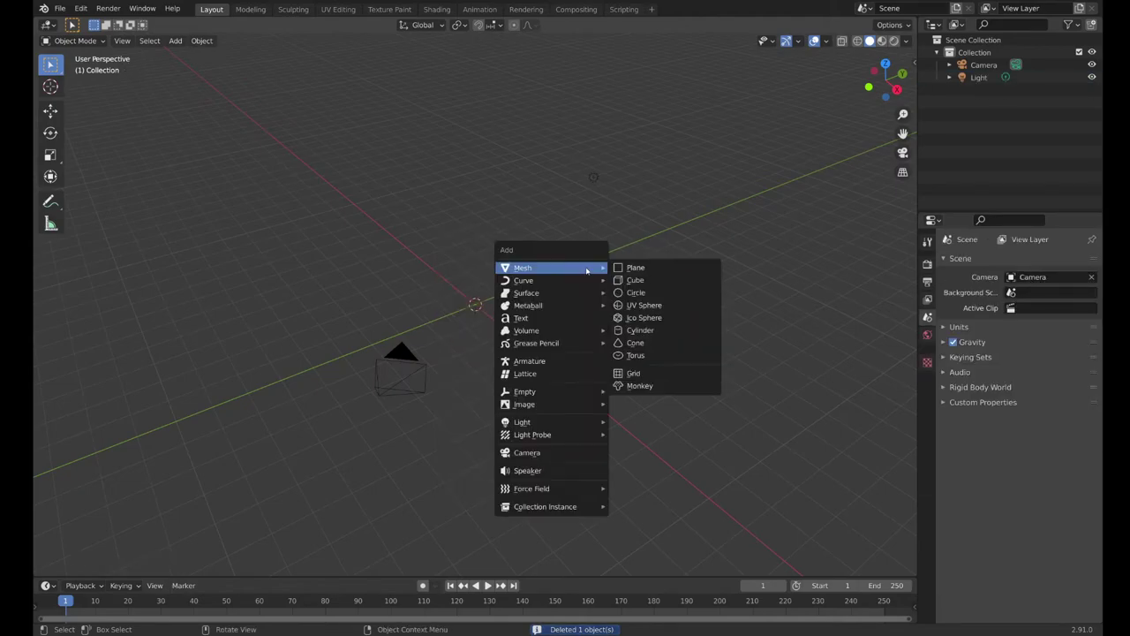
pyautogui.click(647, 305)
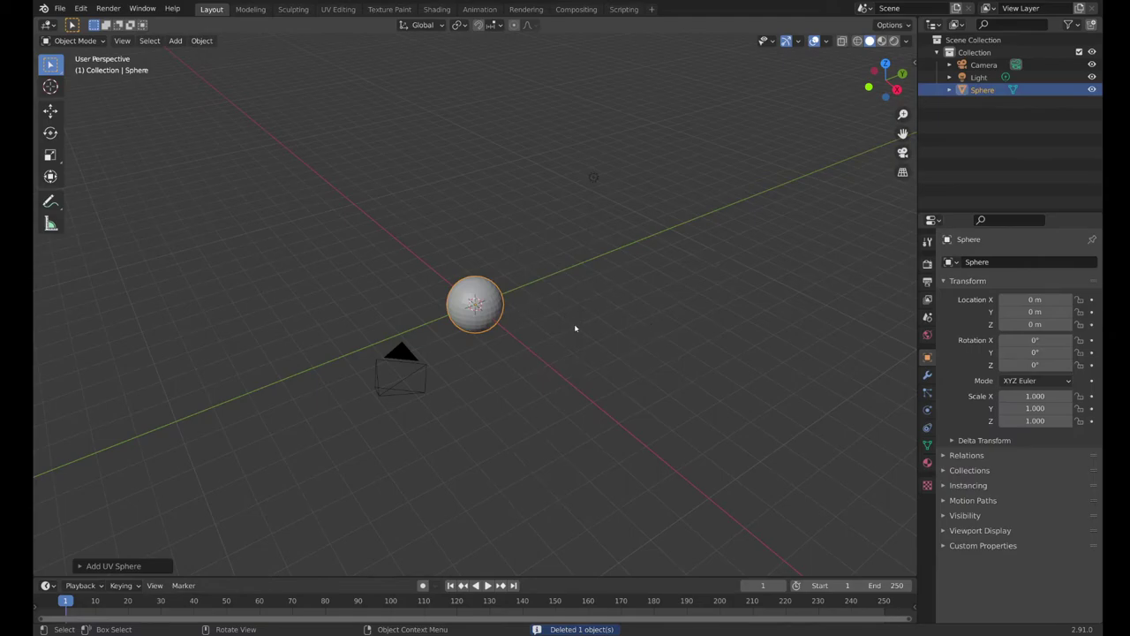
pyautogui.press('s')
pyautogui.click(644, 278)
pyautogui.press('s')
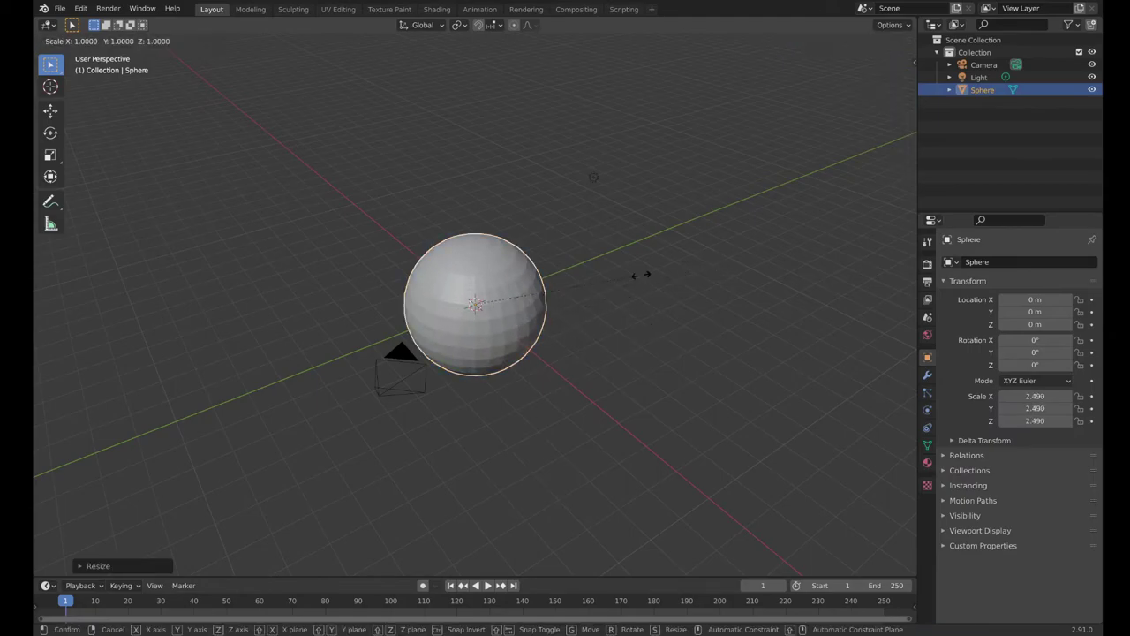
pyautogui.press('x')
pyautogui.click(525, 255)
pyautogui.moveTo(525, 255); pyautogui.dragTo(568, 264, button='middle')
# Undo the sphere's resize, delete the sphere, and add a Cylinder mesh.
pyautogui.hotkey('ctrl', 'z')
pyautogui.press('Delete')
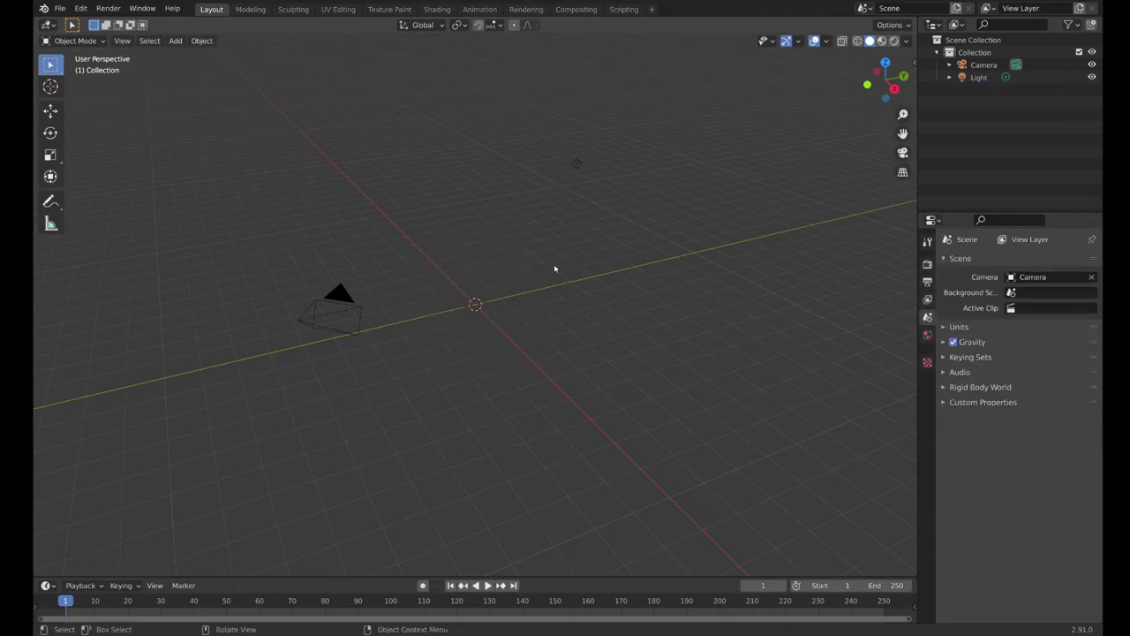
pyautogui.hotkey('shift', 'a')
pyautogui.moveTo(488, 284)
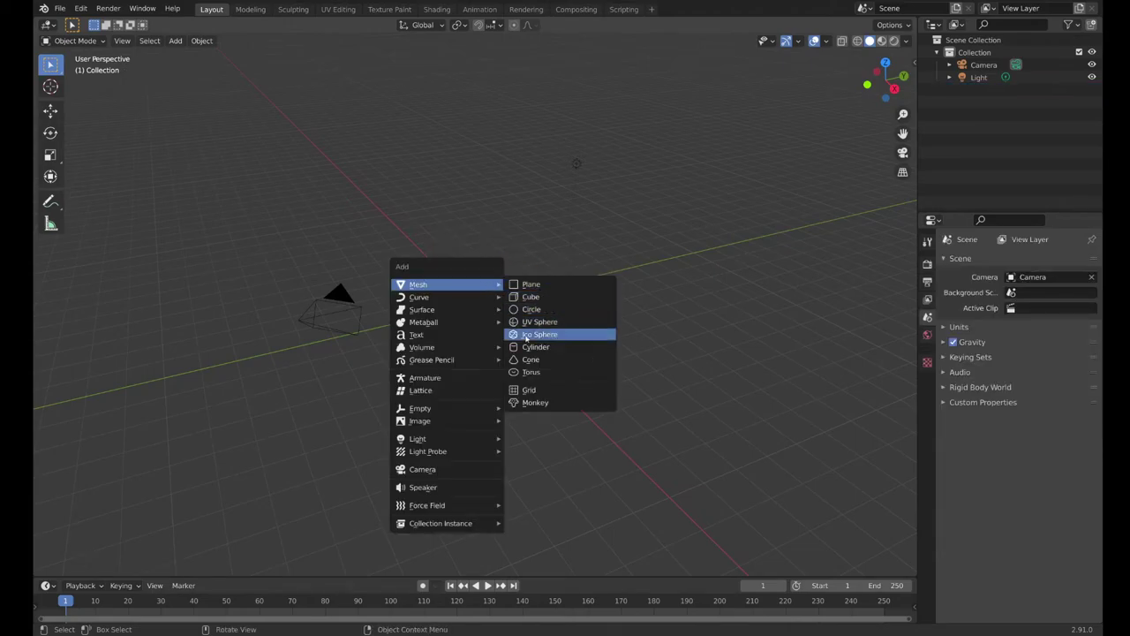
pyautogui.click(527, 348)
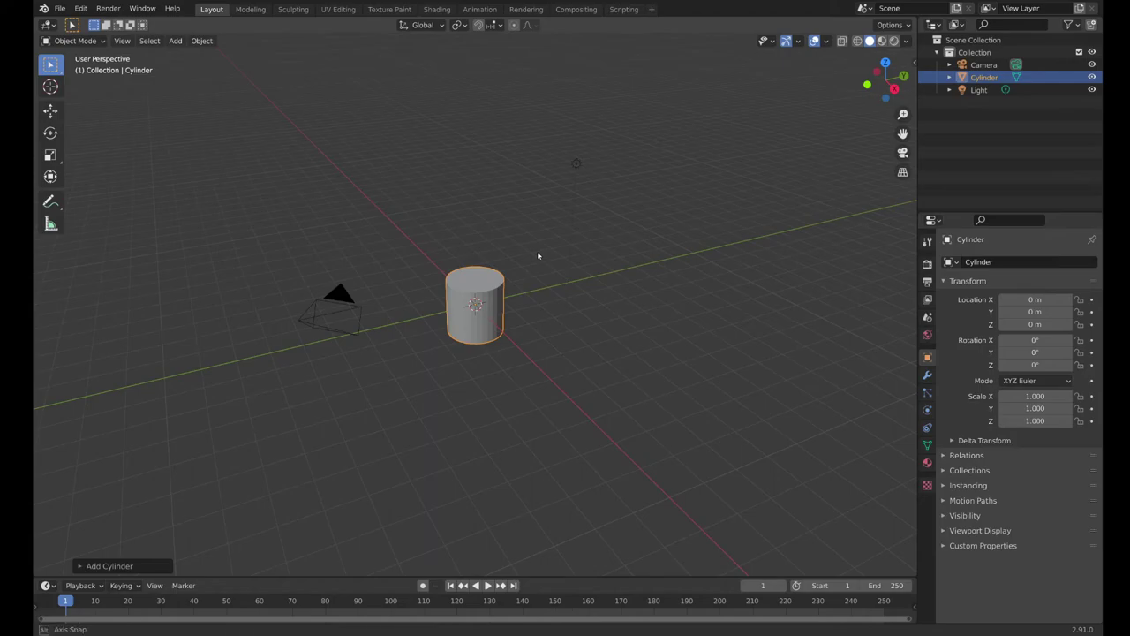
pyautogui.moveTo(538, 255); pyautogui.dragTo(525, 250, button='middle')
# Stretch the cylinder along Z to 3.512 tall.
pyautogui.press('s')
pyautogui.press('z')
pyautogui.click(533, 168)
pyautogui.moveTo(532, 168); pyautogui.dragTo(528, 204, button='middle')
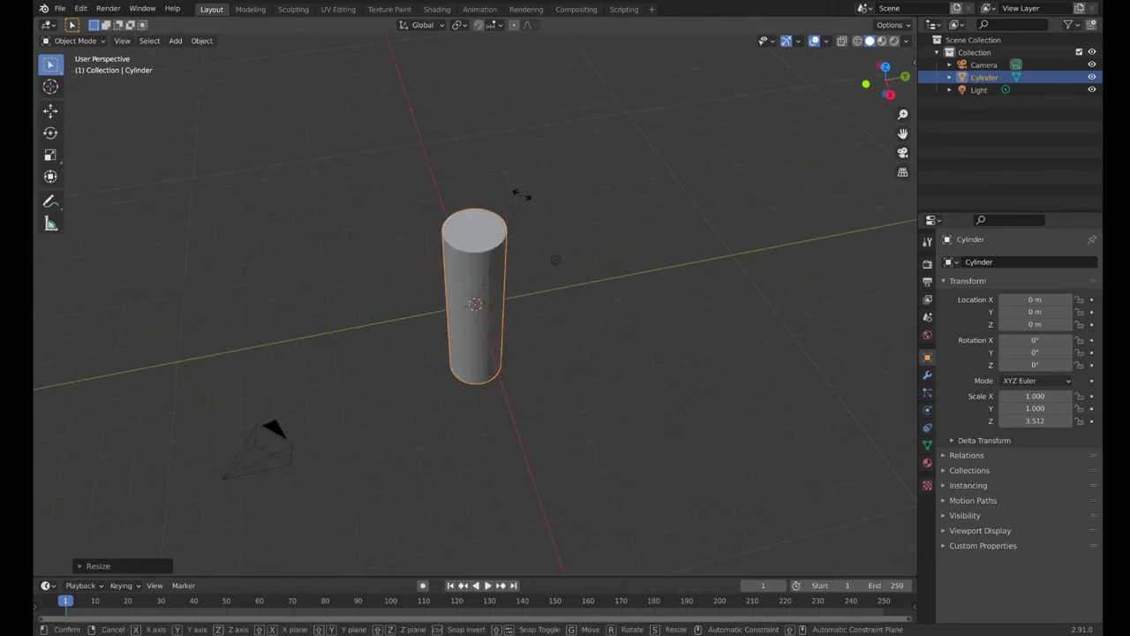
# Rotate the cylinder exactly 90° around the X axis so it lies horizontally.
pyautogui.press('r')
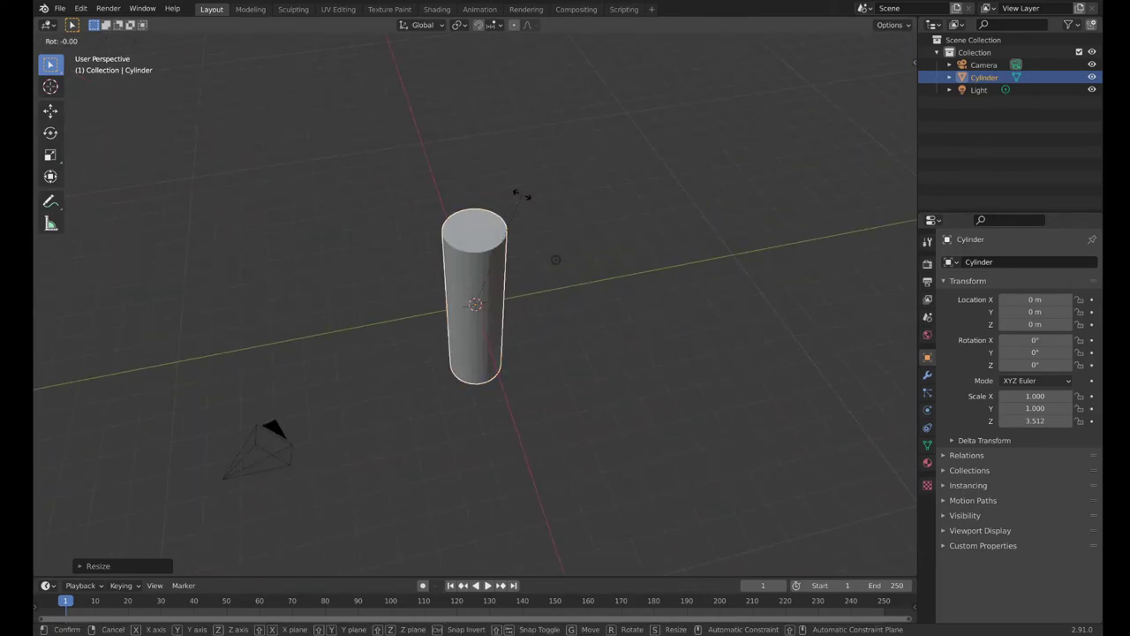
pyautogui.press('x')
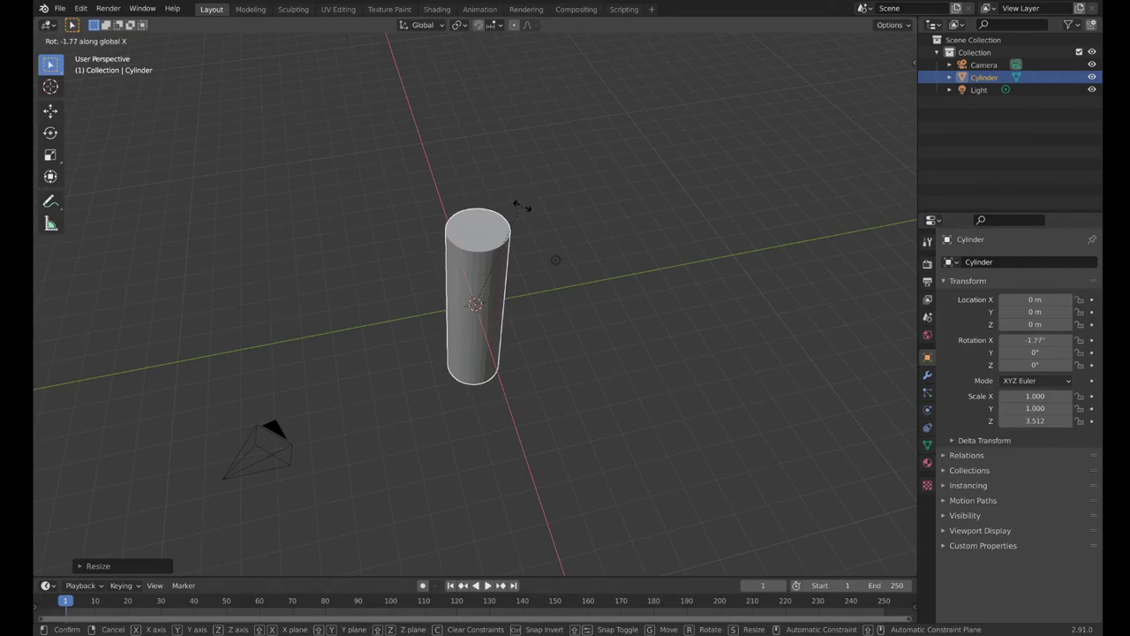
pyautogui.moveTo(508, 212)
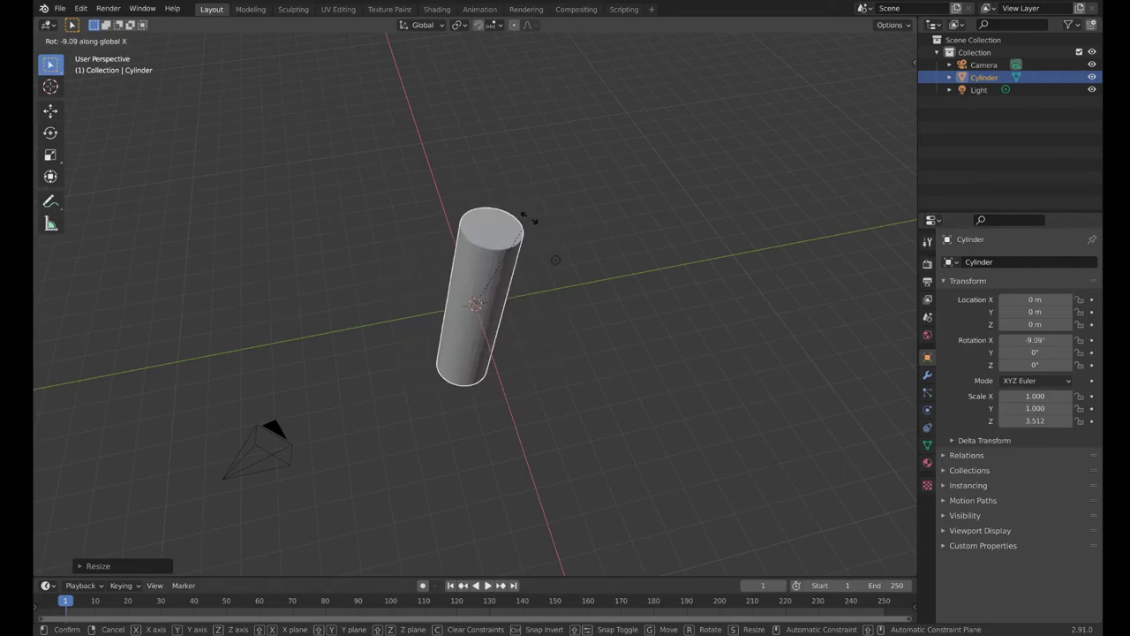
pyautogui.moveTo(697, 331)
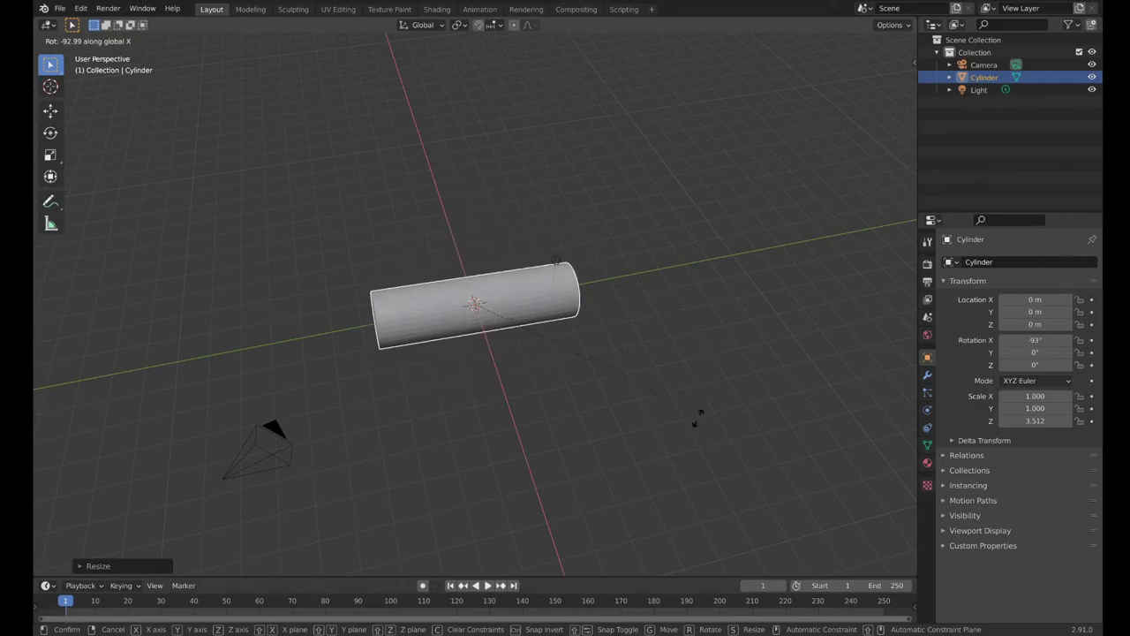
pyautogui.moveTo(620, 219)
pyautogui.moveTo(541, 159)
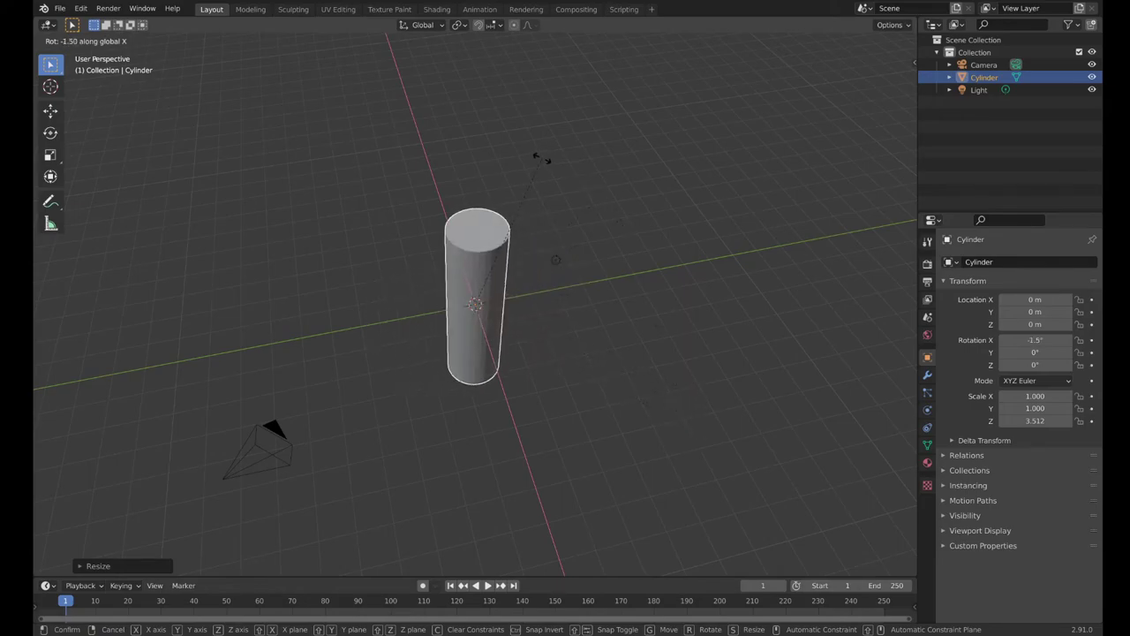
pyautogui.write('90')
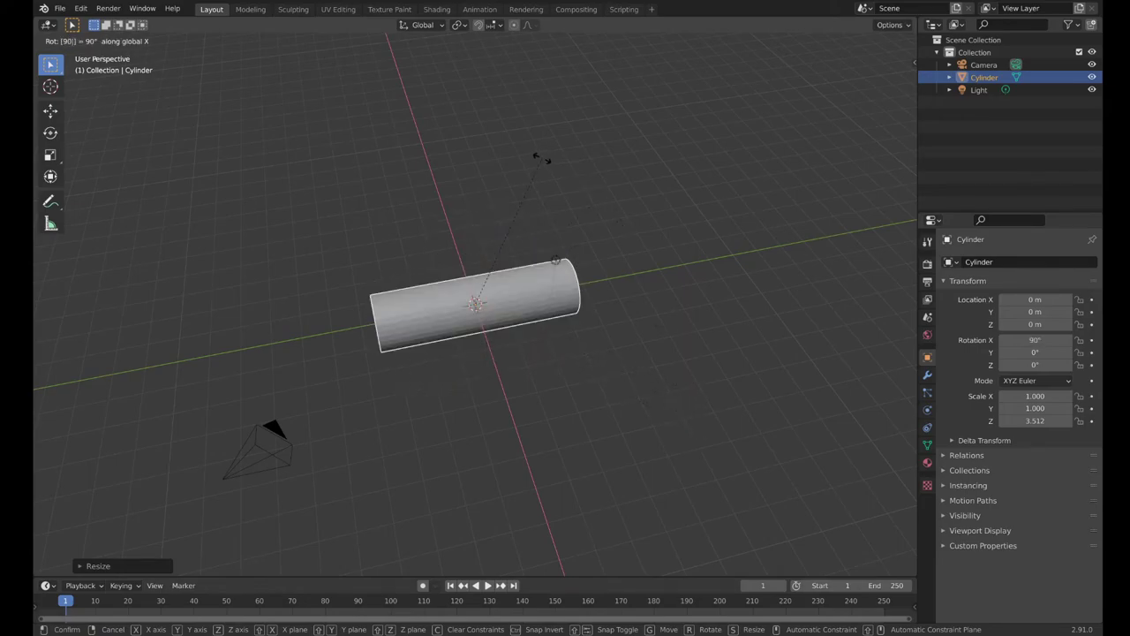
pyautogui.press('Return')
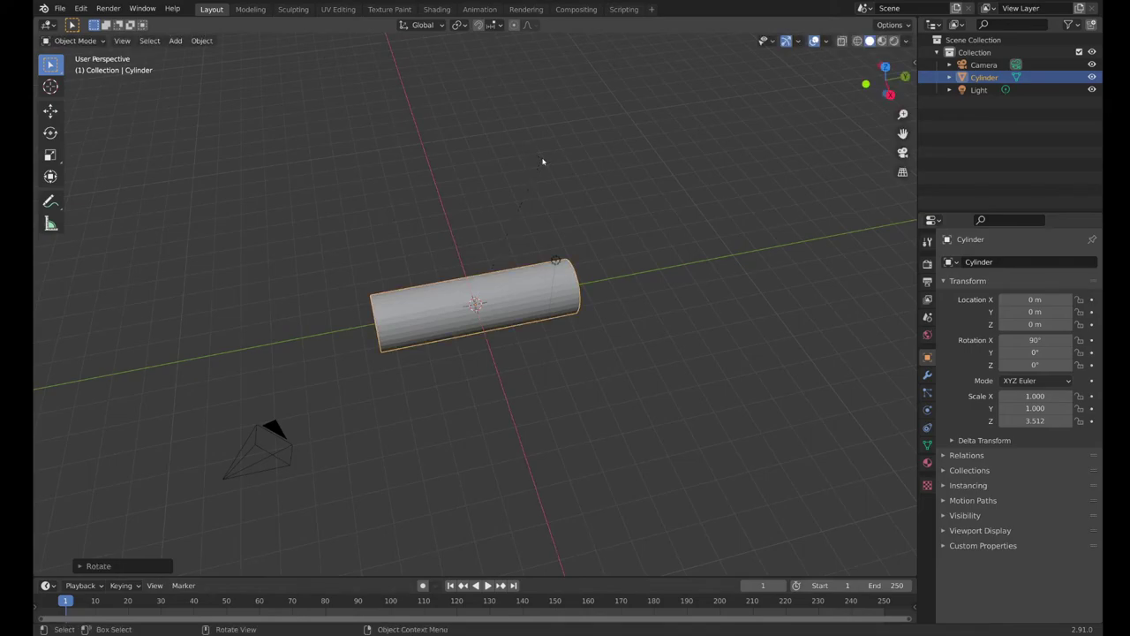
pyautogui.moveTo(544, 163); pyautogui.dragTo(585, 208, button='middle')
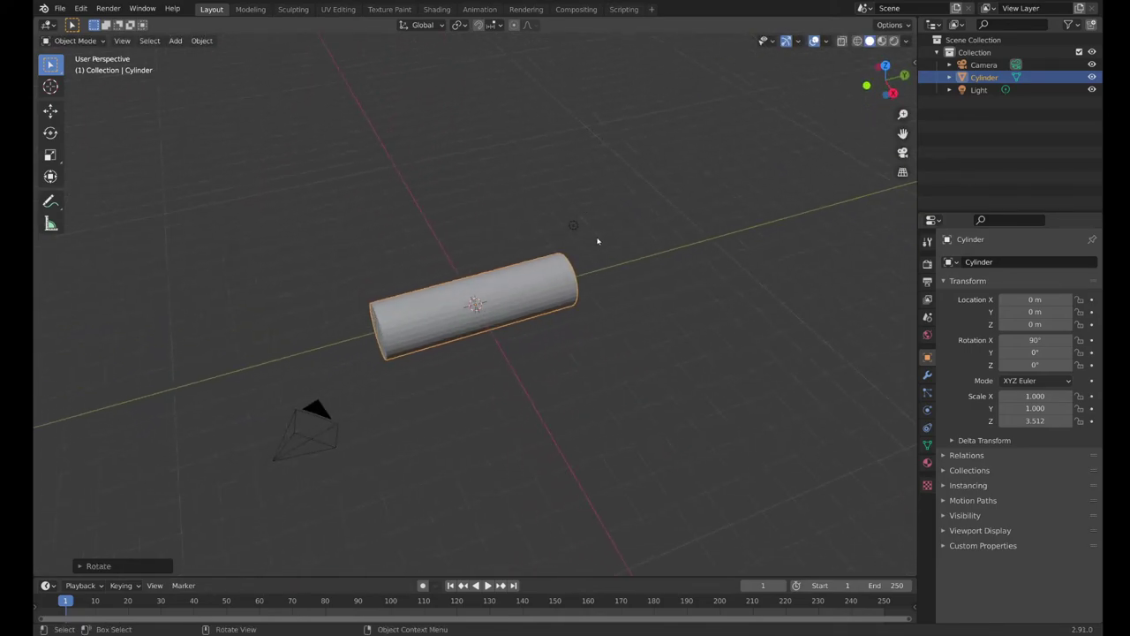
# Lengthen the lying cylinder along Y to a Z scale of 8.381.
pyautogui.press('s')
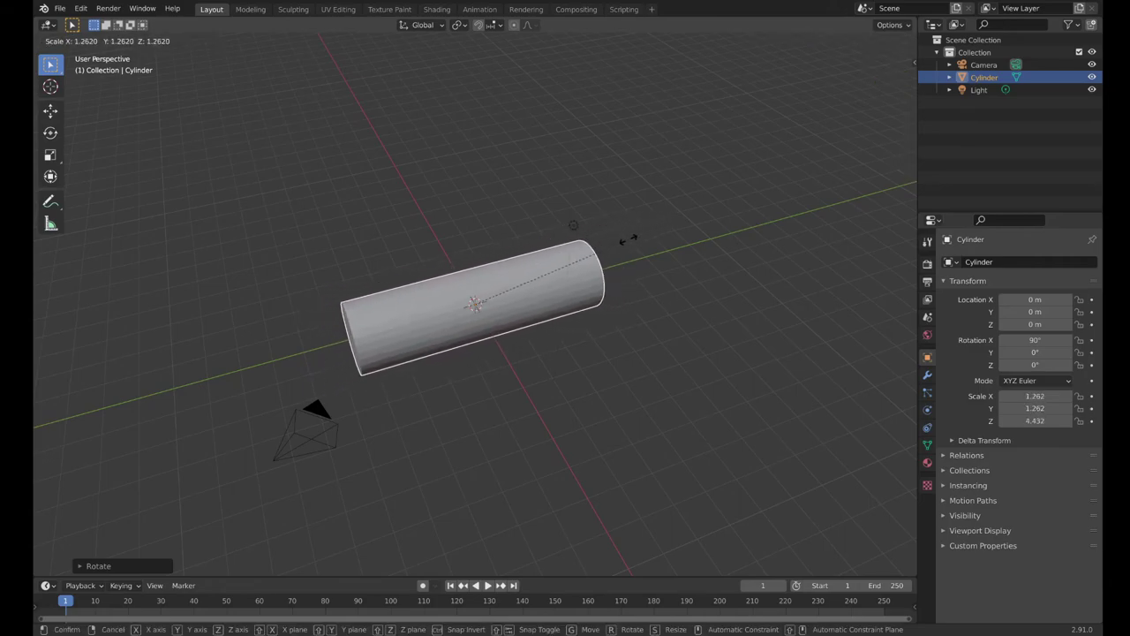
pyautogui.press('y')
pyautogui.click(775, 205)
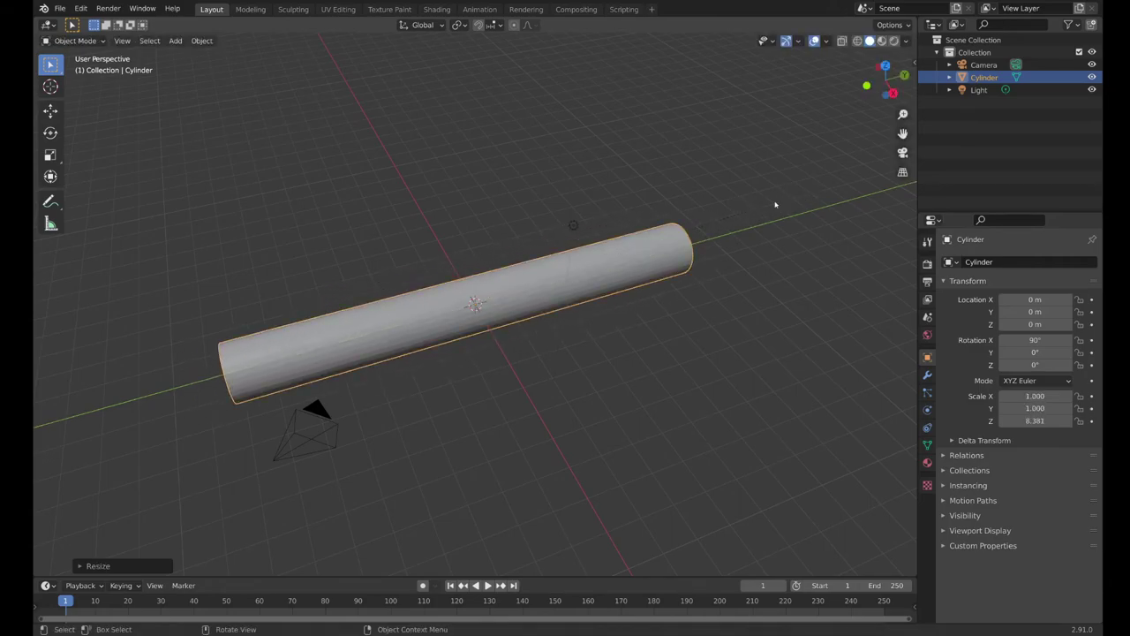
pyautogui.moveTo(776, 205); pyautogui.dragTo(585, 319, button='middle')
pyautogui.scroll(-3, 580, 325)
pyautogui.scroll(2, 531, 309)
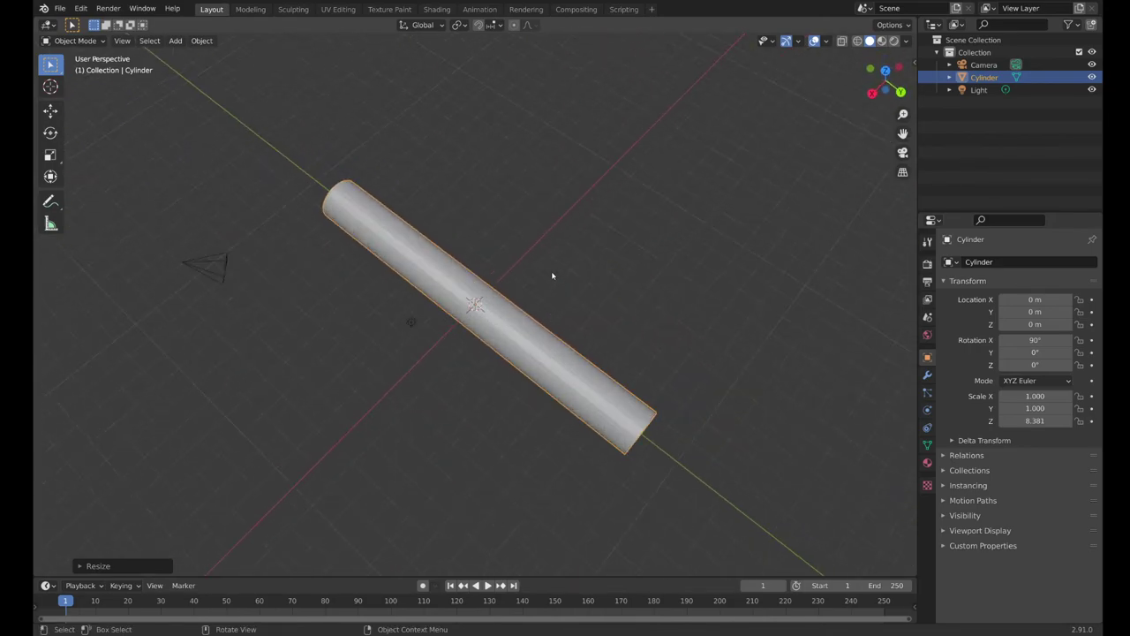
# Add a cube and raise it along Z above the cylinder.
pyautogui.hotkey('shift', 'a')
pyautogui.moveTo(552, 269)
pyautogui.click(612, 283)
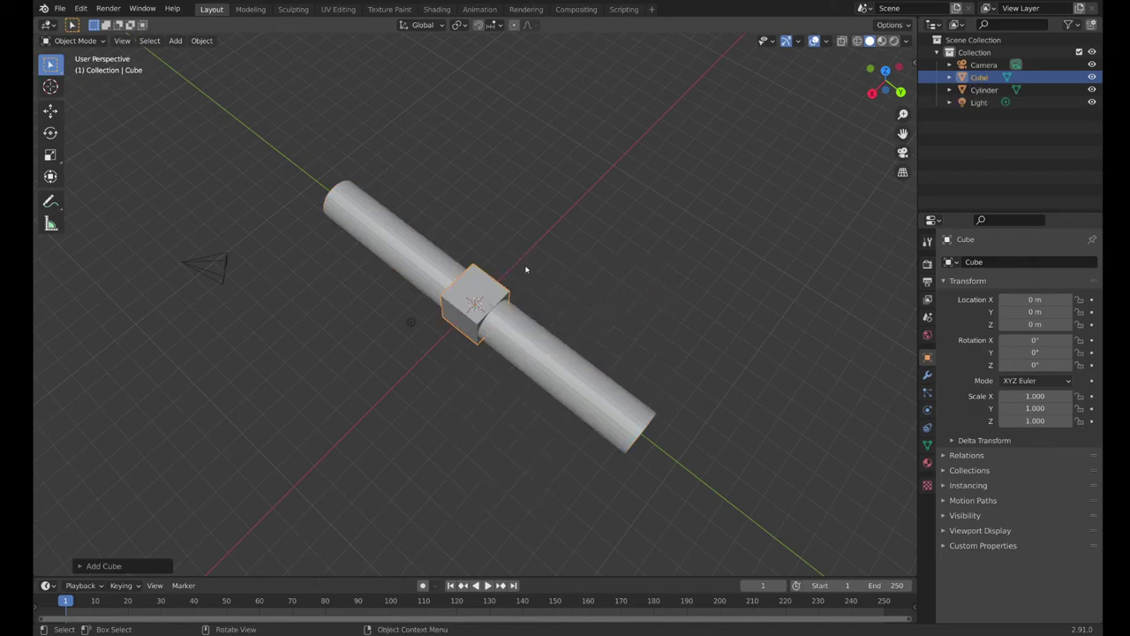
pyautogui.press('KP_1')
pyautogui.press('g')
pyautogui.press('z')
pyautogui.click(578, 151)
pyautogui.moveTo(578, 151); pyautogui.dragTo(663, 247, button='middle')
# Widen the cylinder along X to 10.109, flattening it into a hull slab.
pyautogui.click(576, 274)
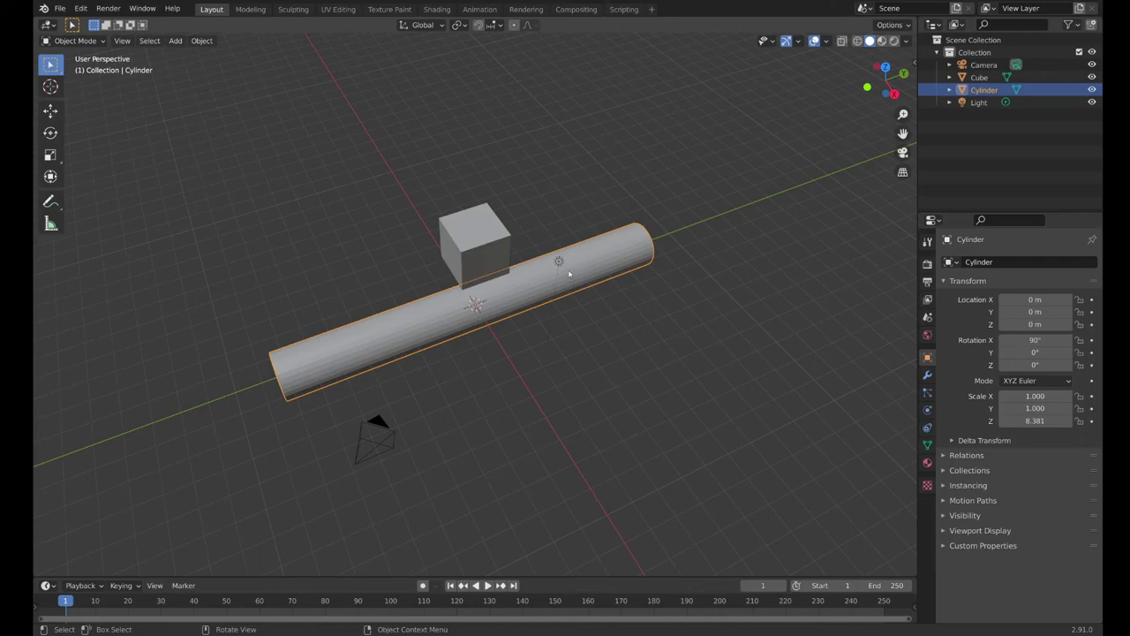
pyautogui.press('s')
pyautogui.press('x')
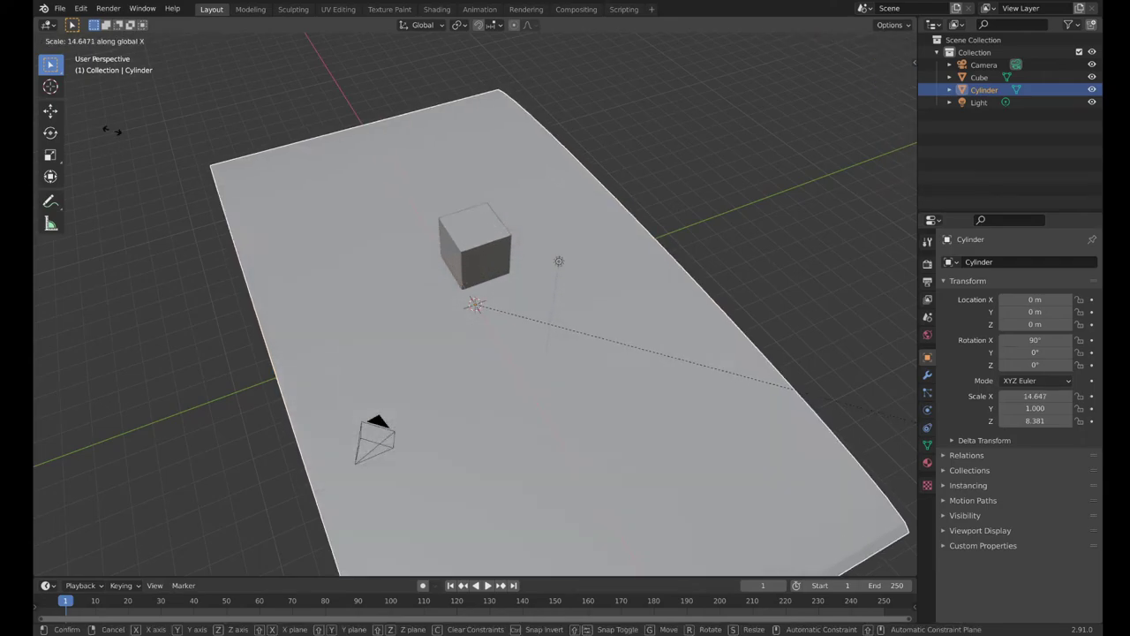
pyautogui.click(593, 401)
pyautogui.moveTo(593, 400); pyautogui.dragTo(727, 276, button='middle')
pyautogui.moveTo(547, 219); pyautogui.dragTo(475, 226, button='middle')
# Lower the cube onto the slab at Z 1.2564 m and stretch it to 6.628 along X.
pyautogui.click(476, 226)
pyautogui.press('g')
pyautogui.press('z')
pyautogui.click(480, 276)
pyautogui.press('s')
pyautogui.press('x')
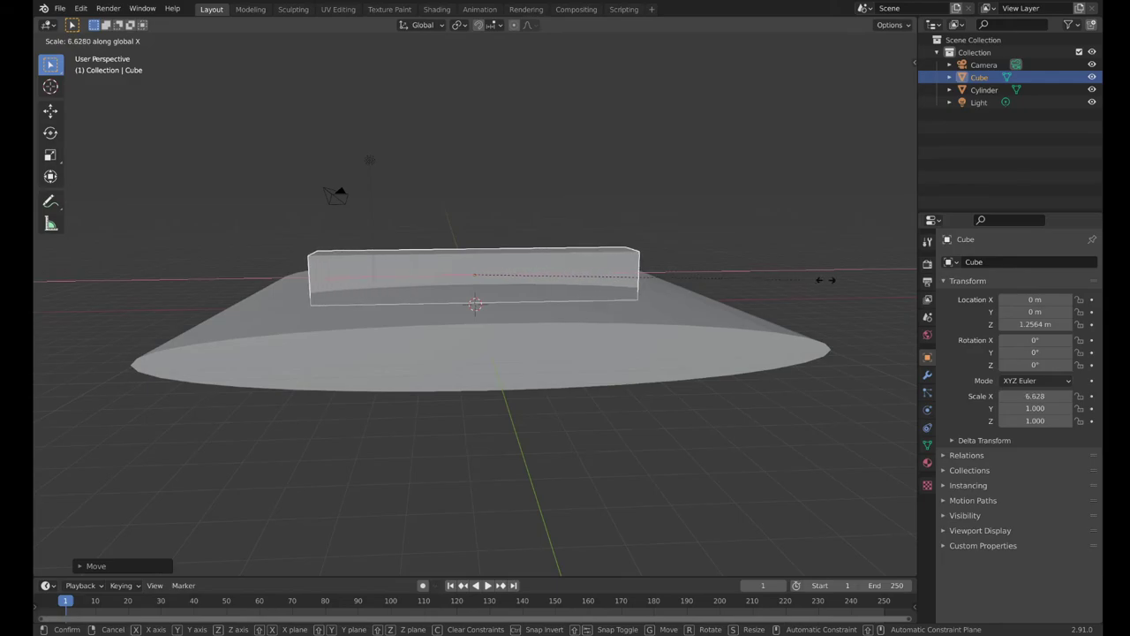
pyautogui.click(819, 278)
pyautogui.moveTo(638, 249); pyautogui.dragTo(512, 316, button='middle')
pyautogui.click(484, 284)
# Widen the deck cube to 5.203 along Y.
pyautogui.press('s')
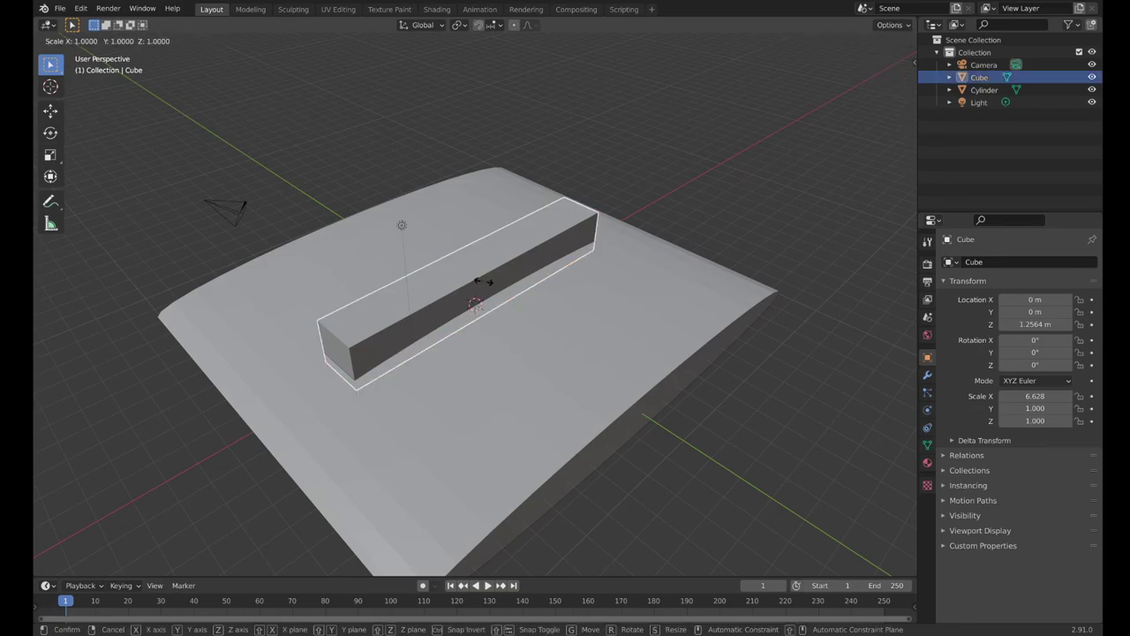
pyautogui.press('y')
pyautogui.click(517, 301)
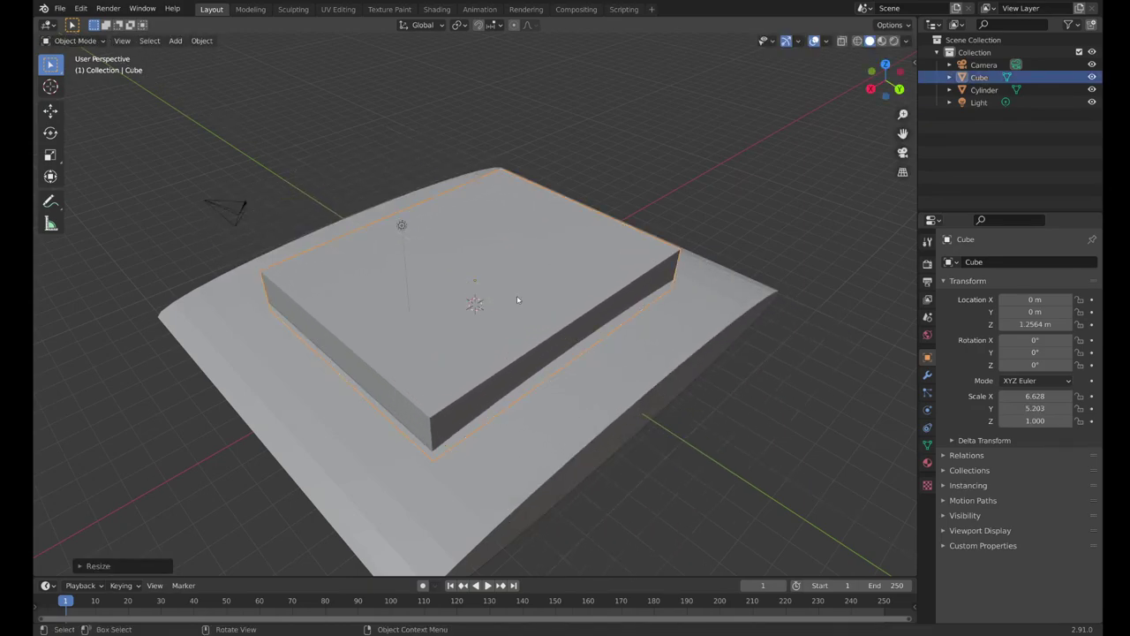
pyautogui.click(642, 338)
pyautogui.moveTo(679, 348); pyautogui.dragTo(663, 326, button='middle')
# Add a turret cylinder, raise it onto the deck, and enlarge it to 1.832.
pyautogui.hotkey('shift', 'a')
pyautogui.moveTo(490, 297)
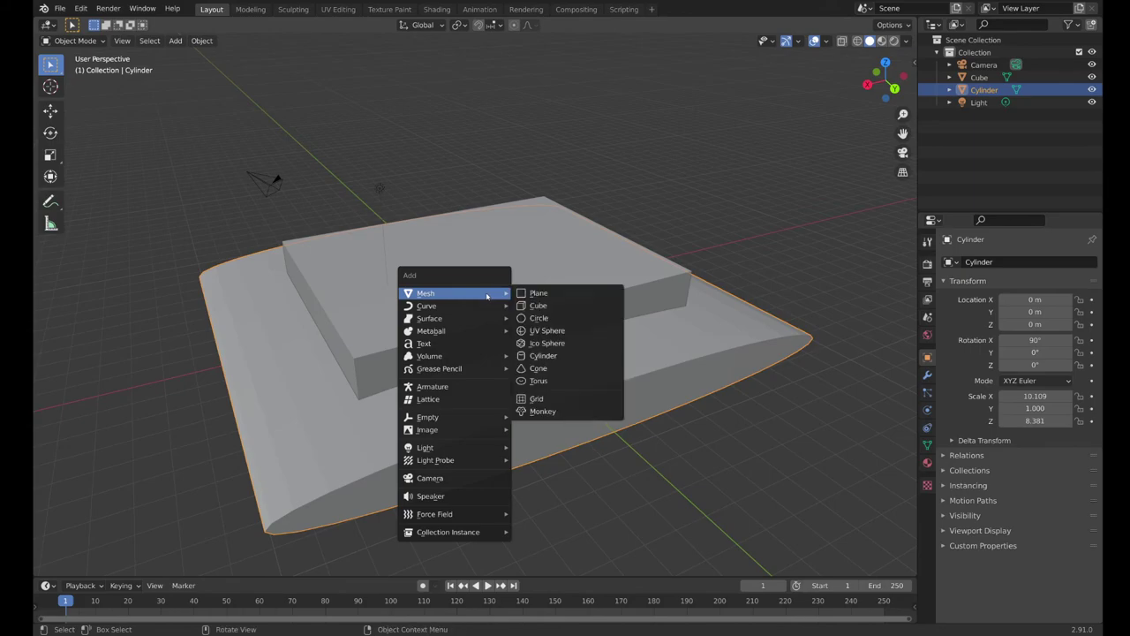
pyautogui.click(548, 357)
pyautogui.press('g')
pyautogui.press('z')
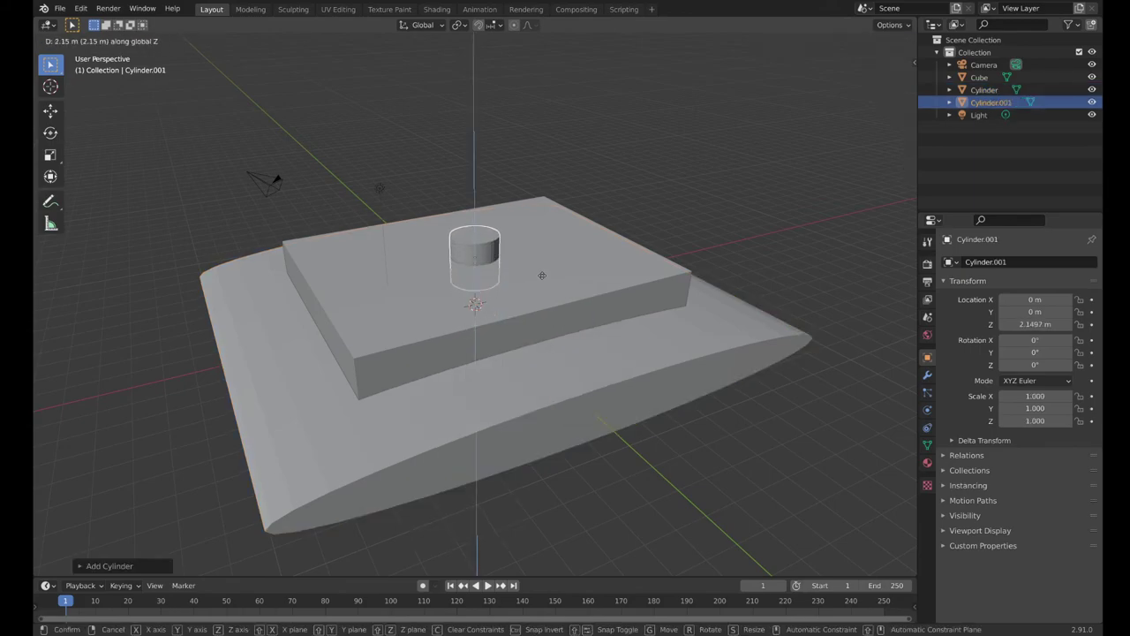
pyautogui.click(541, 274)
pyautogui.press('s')
pyautogui.click(590, 274)
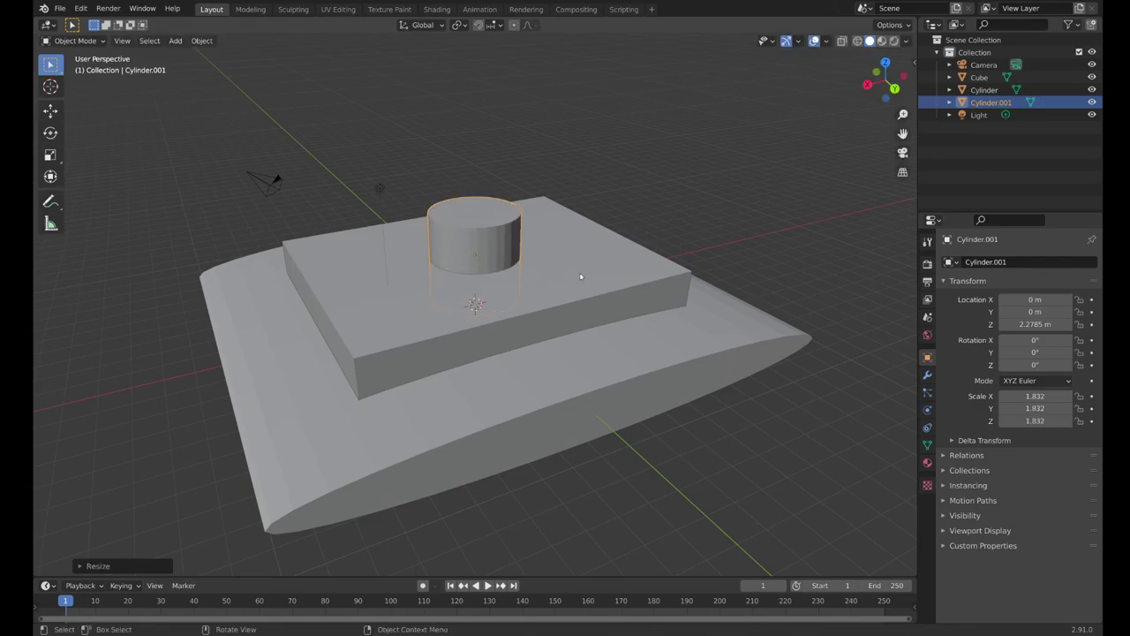
pyautogui.moveTo(589, 267); pyautogui.dragTo(595, 173, button='middle')
pyautogui.click(595, 172)
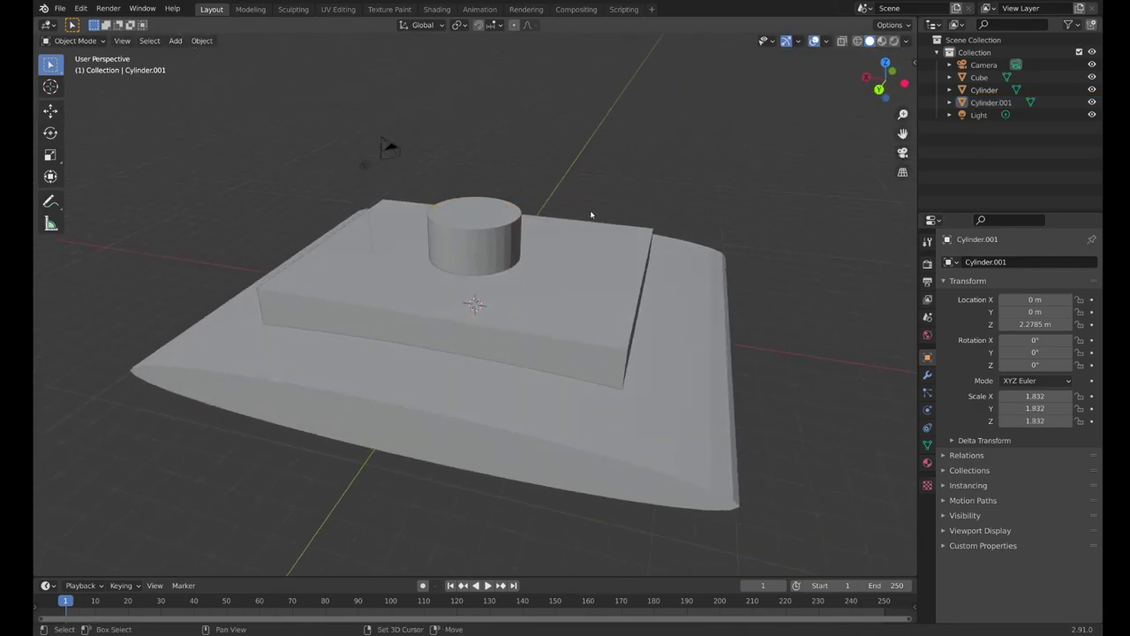
# Add a barrel cylinder and turn it 90° about Y.
pyautogui.hotkey('shift', 'a')
pyautogui.moveTo(591, 215)
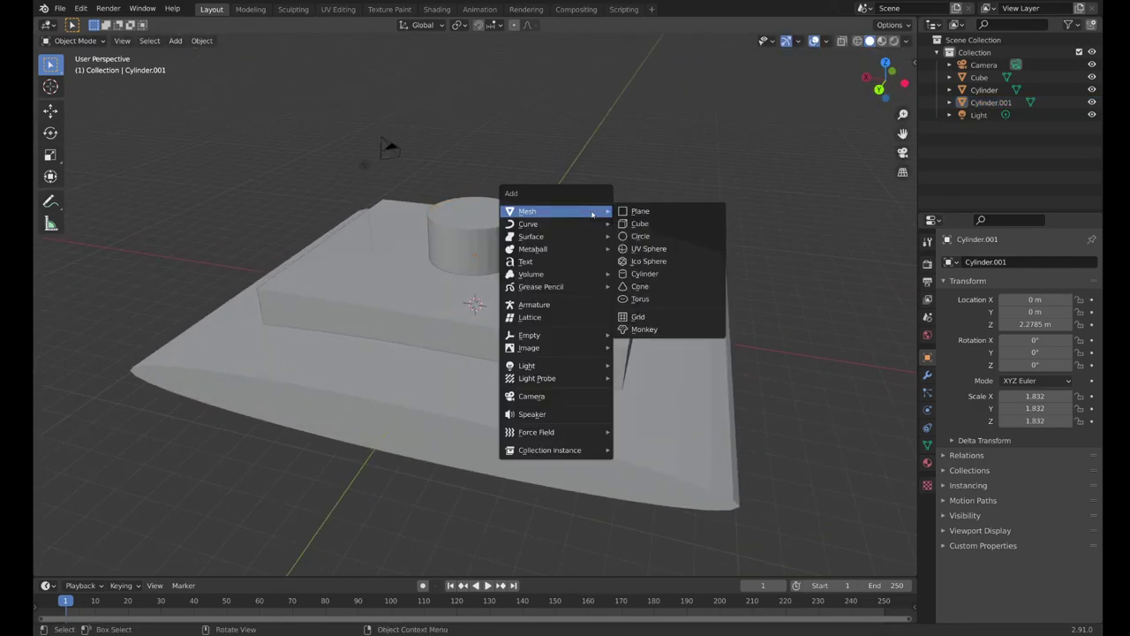
pyautogui.click(637, 274)
pyautogui.write('r')
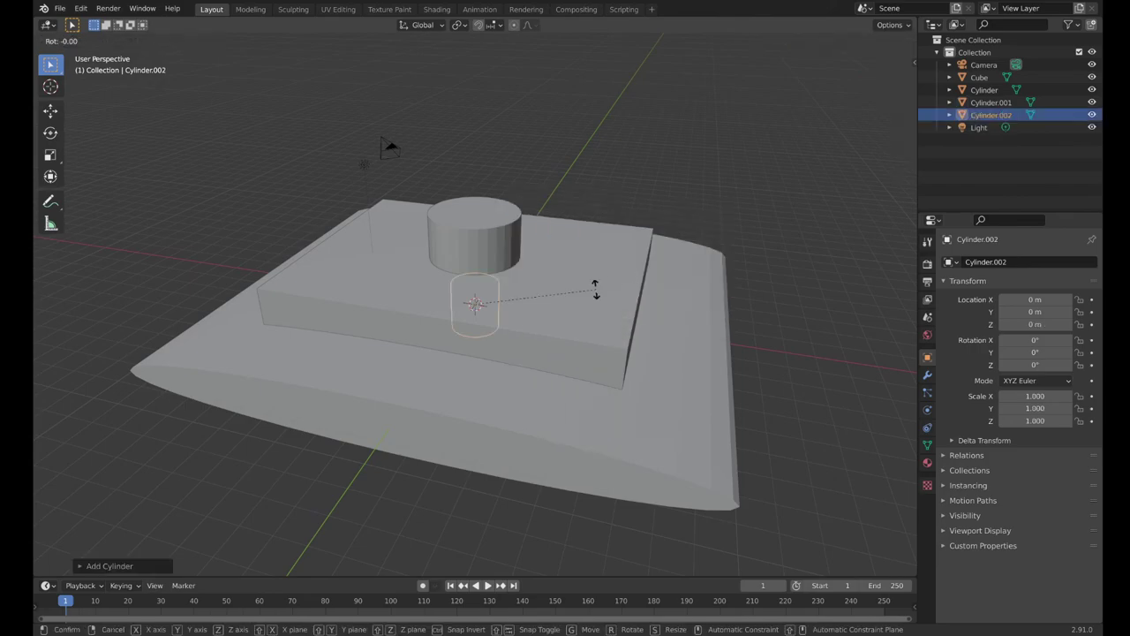
pyautogui.write('y90')
pyautogui.press('Return')
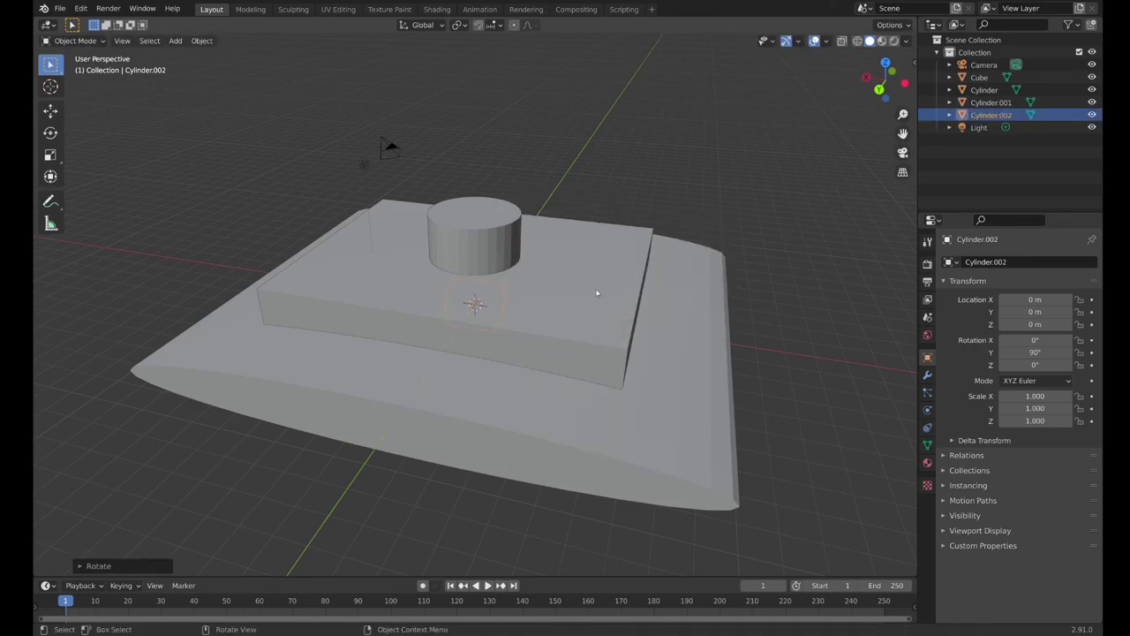
# Move the barrel up to Z 2.6903 m and along X beside the turret.
pyautogui.press('g')
pyautogui.press('z')
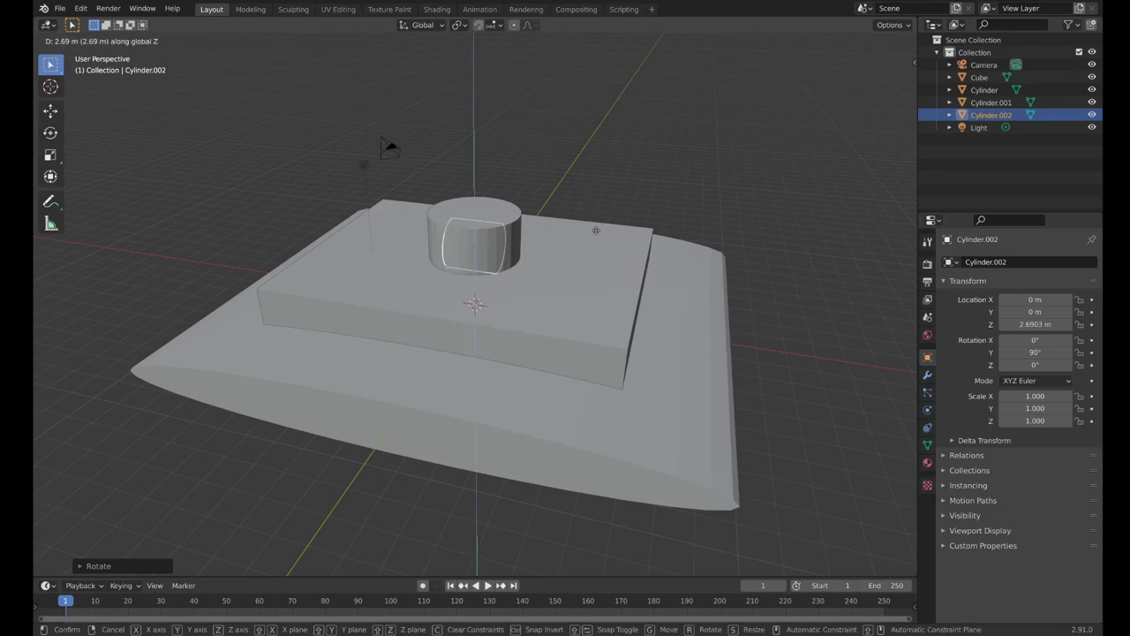
pyautogui.press('Return')
pyautogui.press('g')
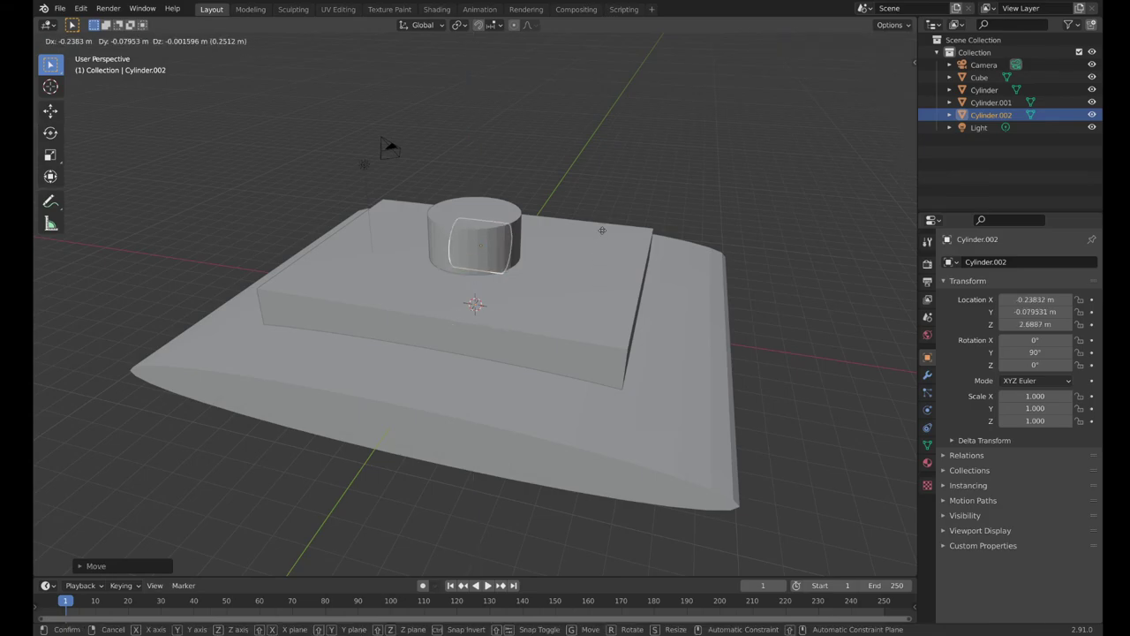
pyautogui.press('x')
pyautogui.press('Return')
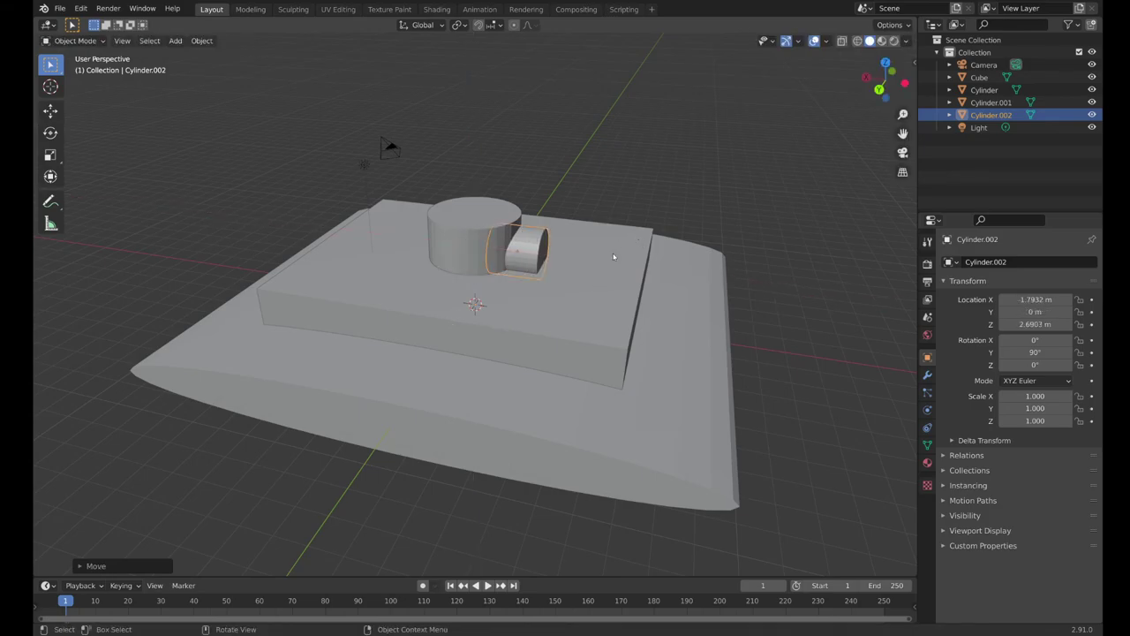
# Shrink the barrel to 0.481 scale and raise it to Z 3.2352 m.
pyautogui.press('s')
pyautogui.press('Return')
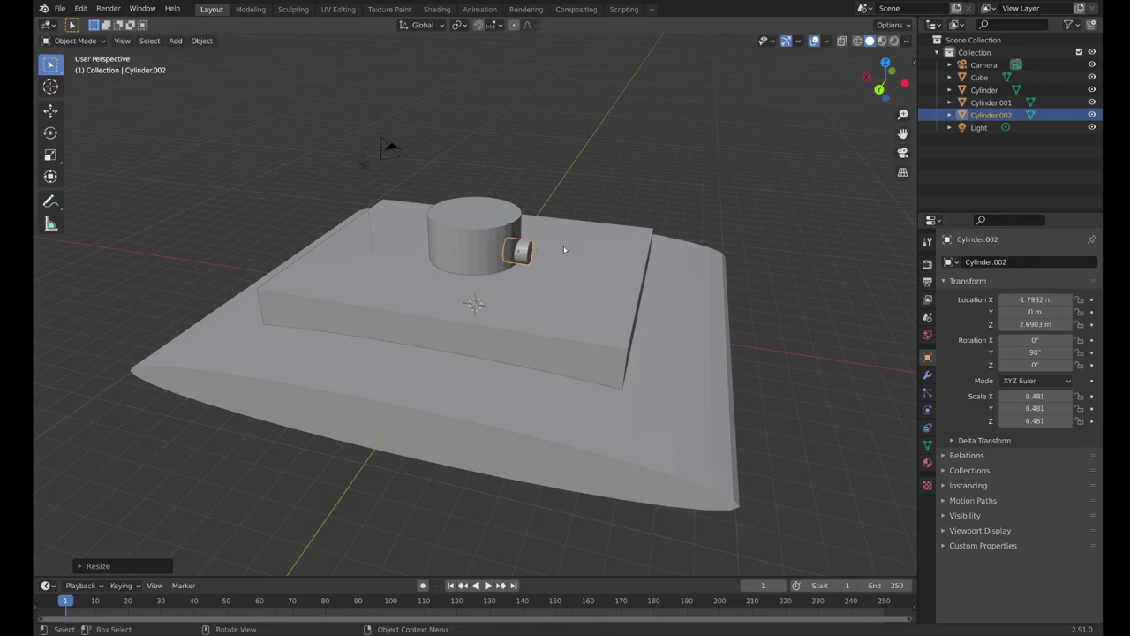
pyautogui.press('g')
pyautogui.press('z')
pyautogui.press('Return')
pyautogui.click(714, 230)
pyautogui.moveTo(715, 230); pyautogui.dragTo(733, 196, button='middle')
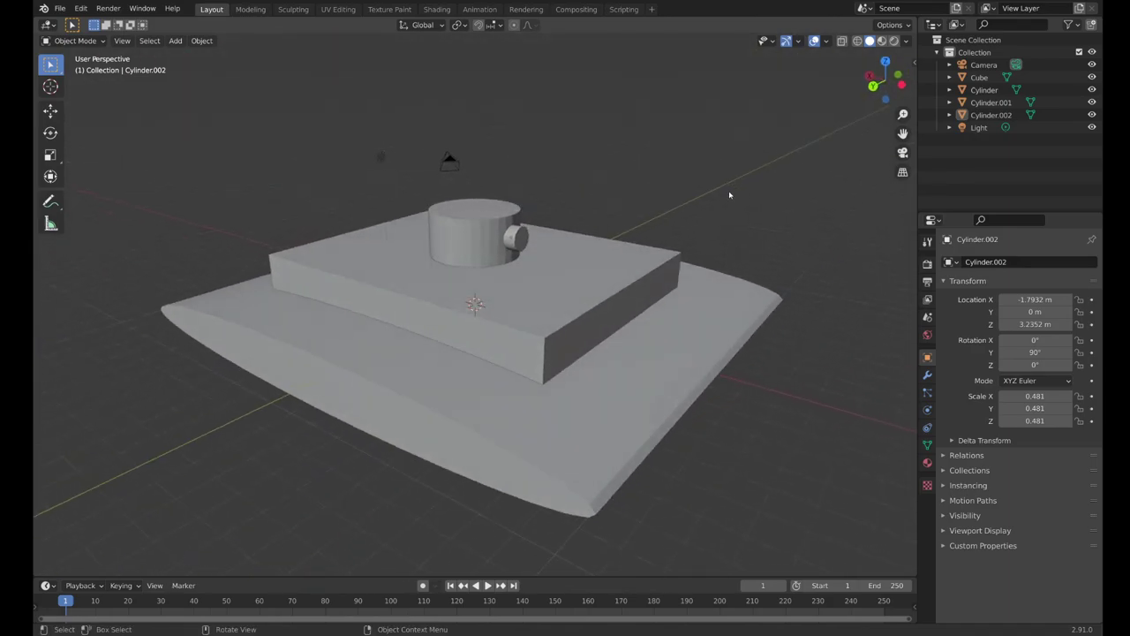